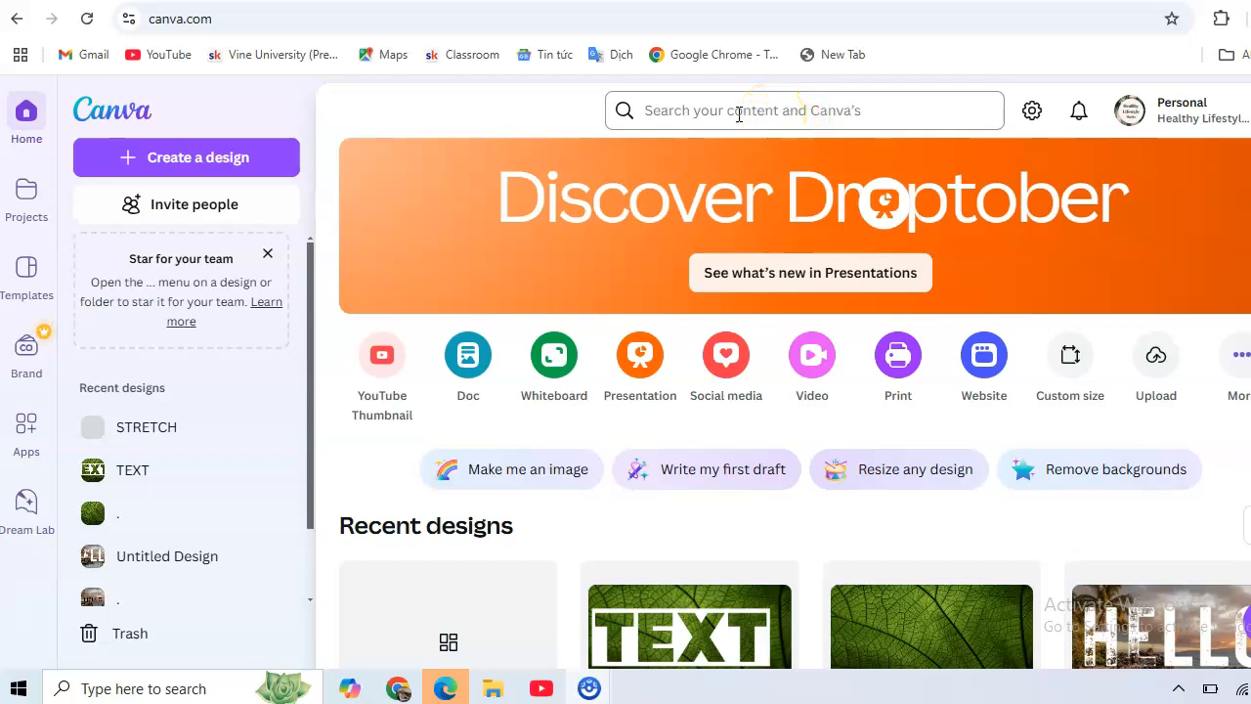
Search for 'INSTAGRAM P' and create a blank Instagram Post from the Canva templates.
left_click(739, 114)
type("IN")
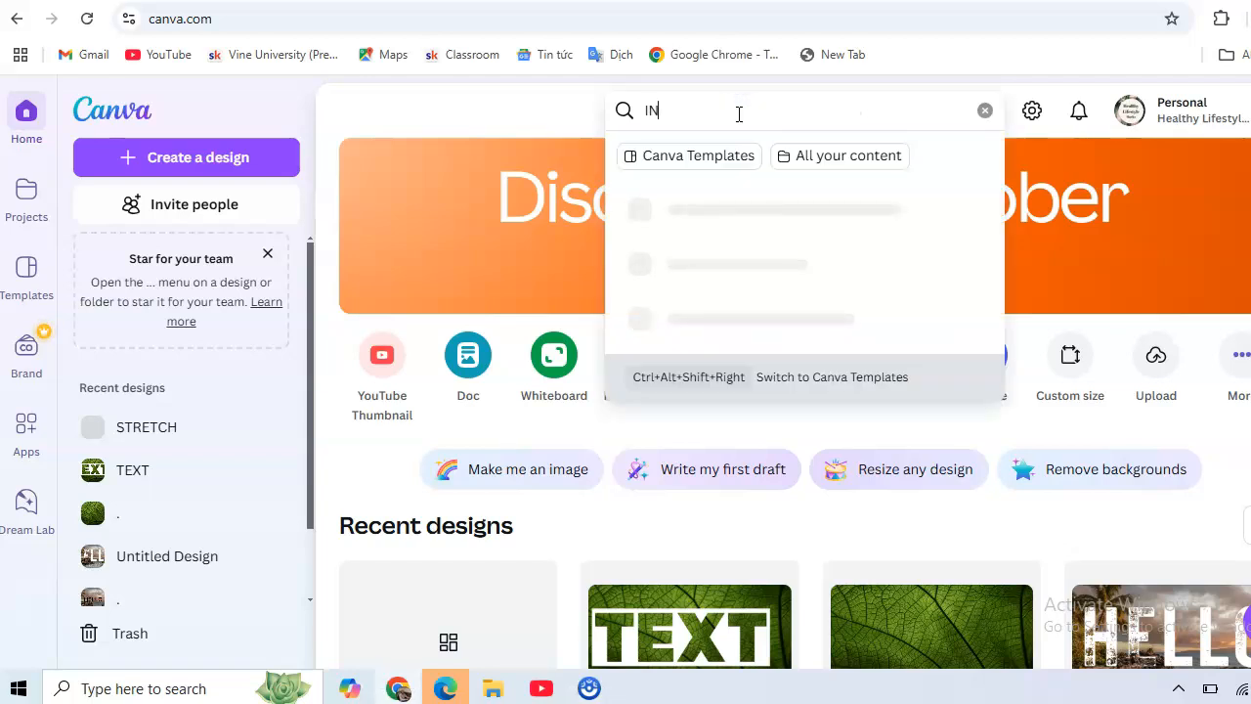
type("STAGRAM POST")
left_click(740, 209)
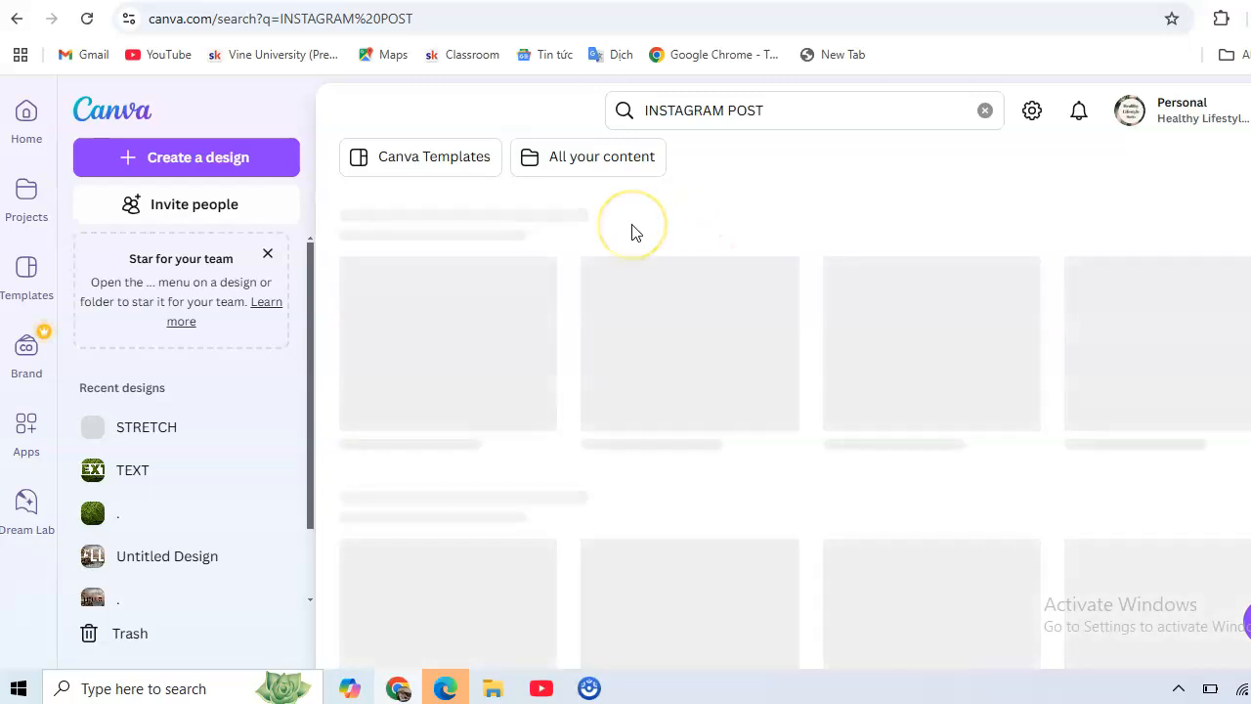
scroll(712, 279, "down", 3)
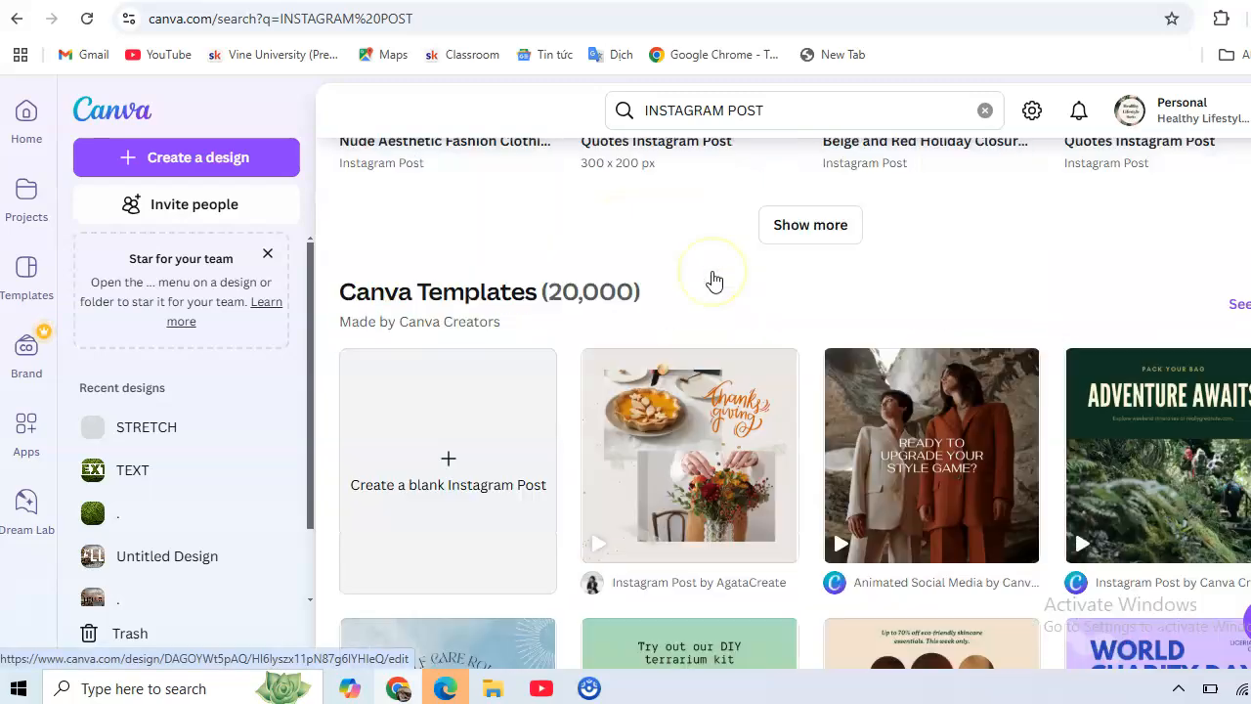
scroll(714, 282, "down", 2)
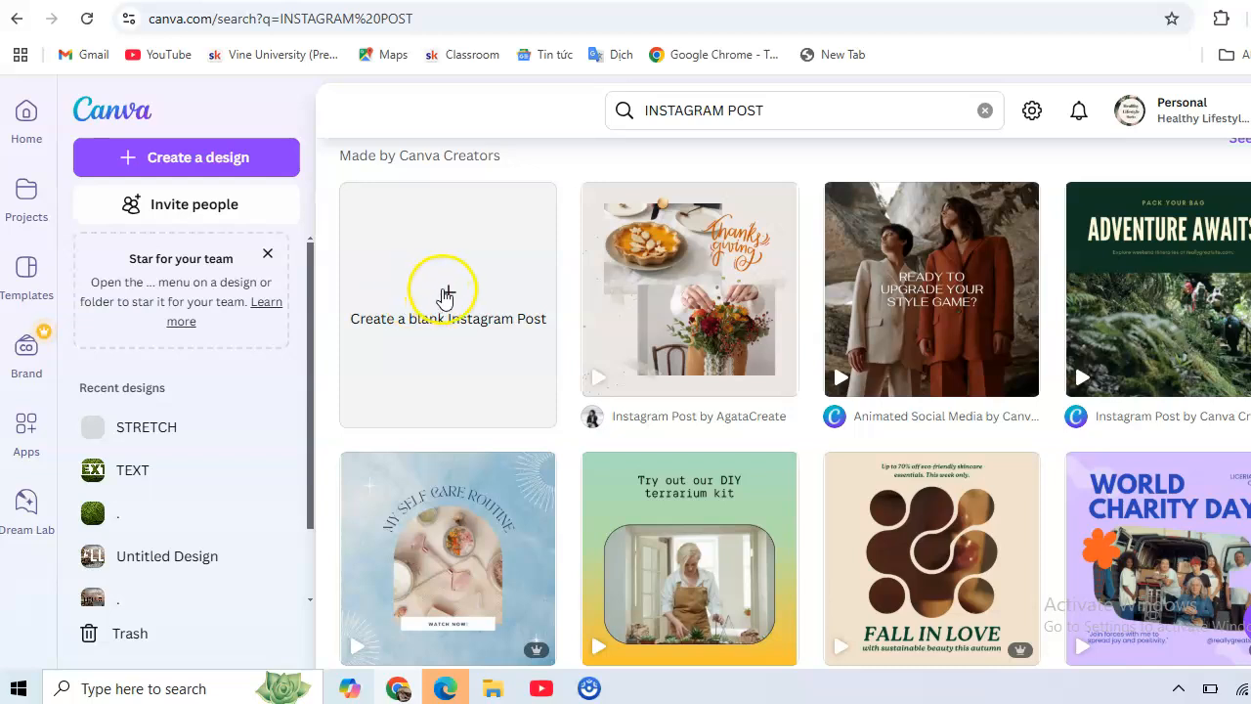
left_click(444, 293)
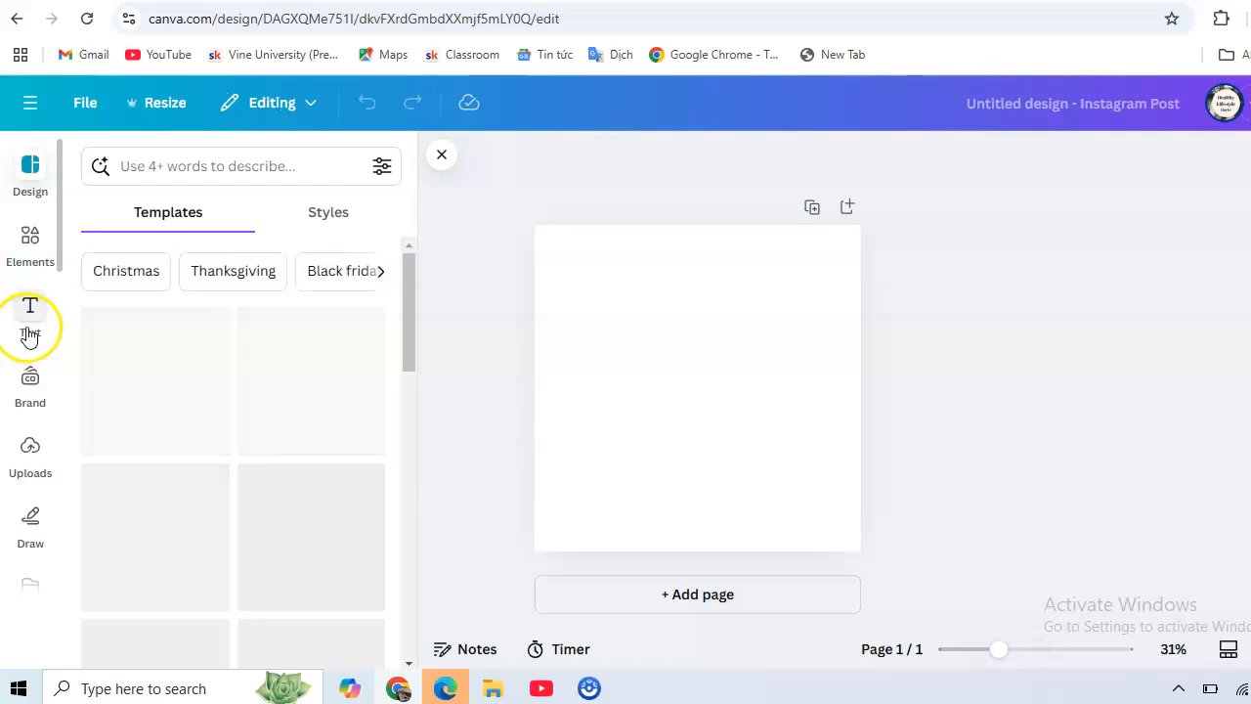
Add a heading text box and type 'STRETCH' into it.
left_click(30, 331)
left_click(178, 443)
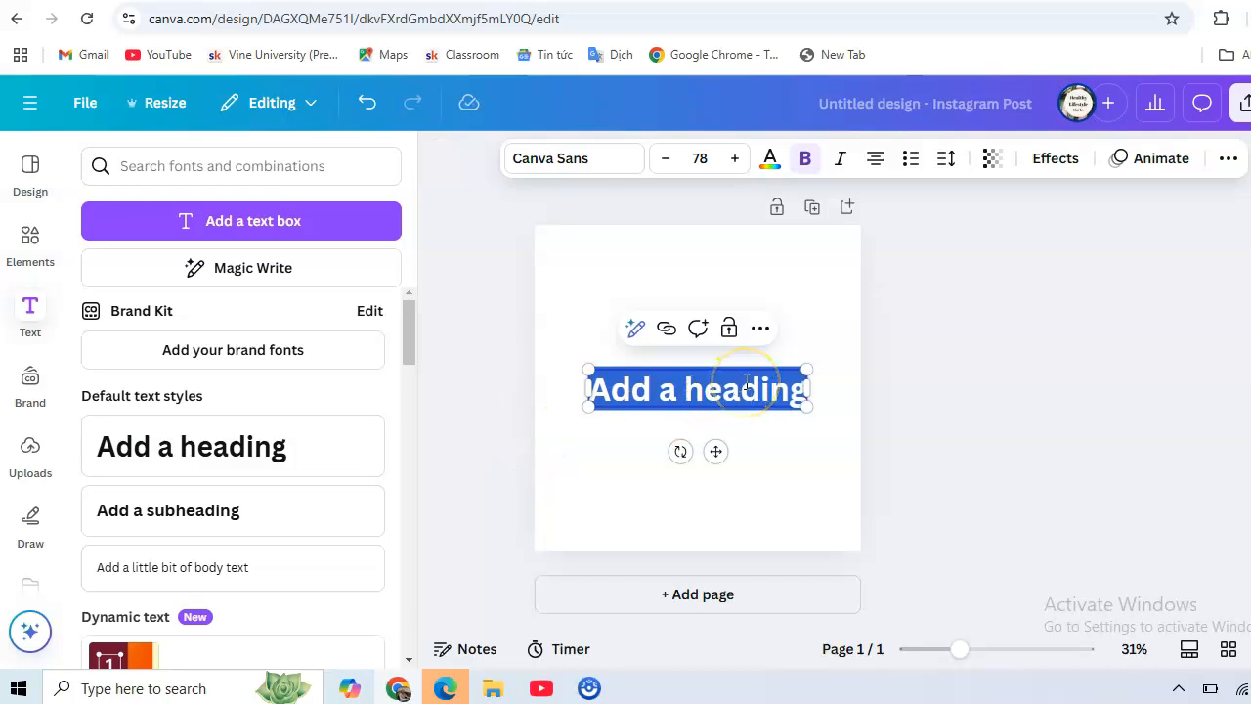
type("S")
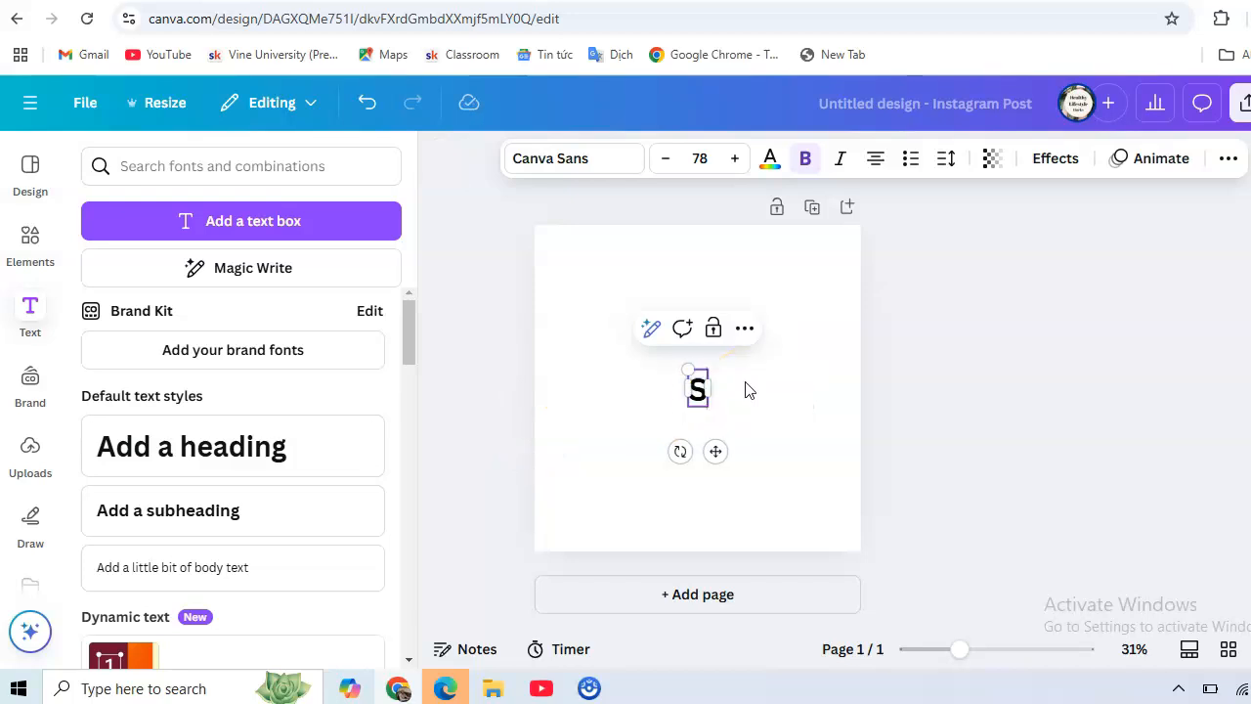
type("TRET")
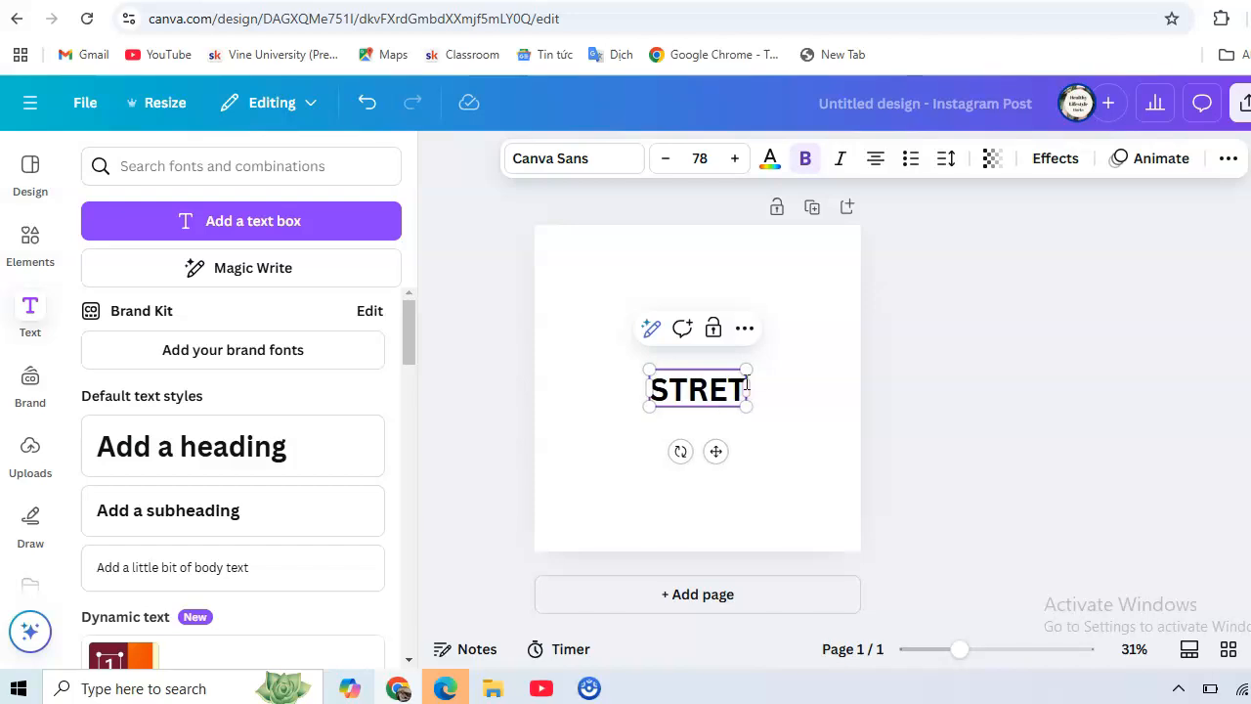
type("CH")
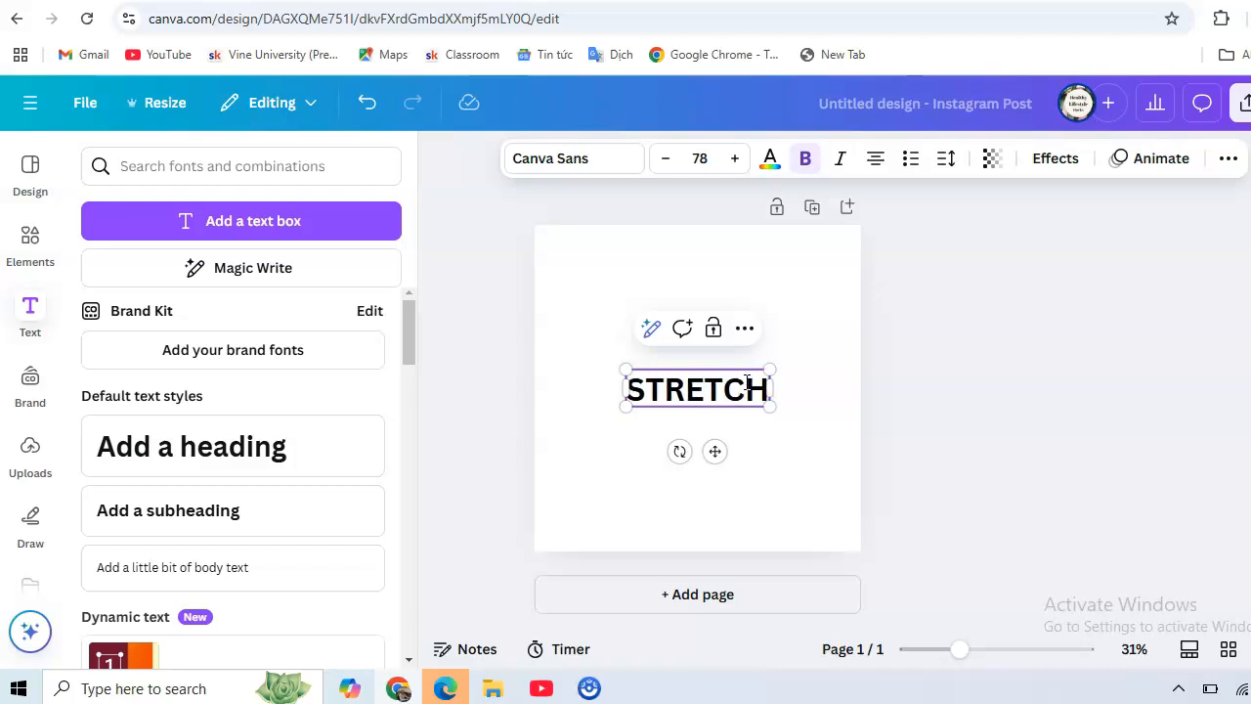
Enlarge the STRETCH heading and switch its font to Six Caps.
left_click_drag(623, 363, 568, 317)
left_click_drag(769, 354, 851, 332)
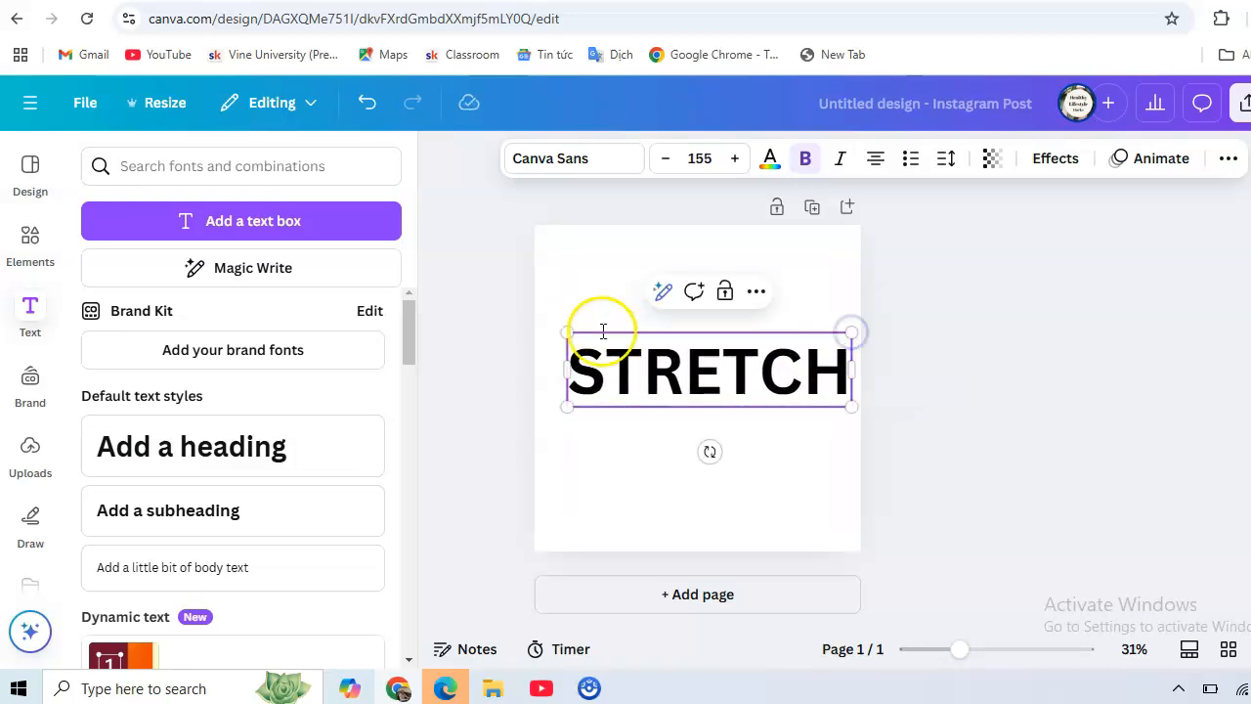
left_click(560, 161)
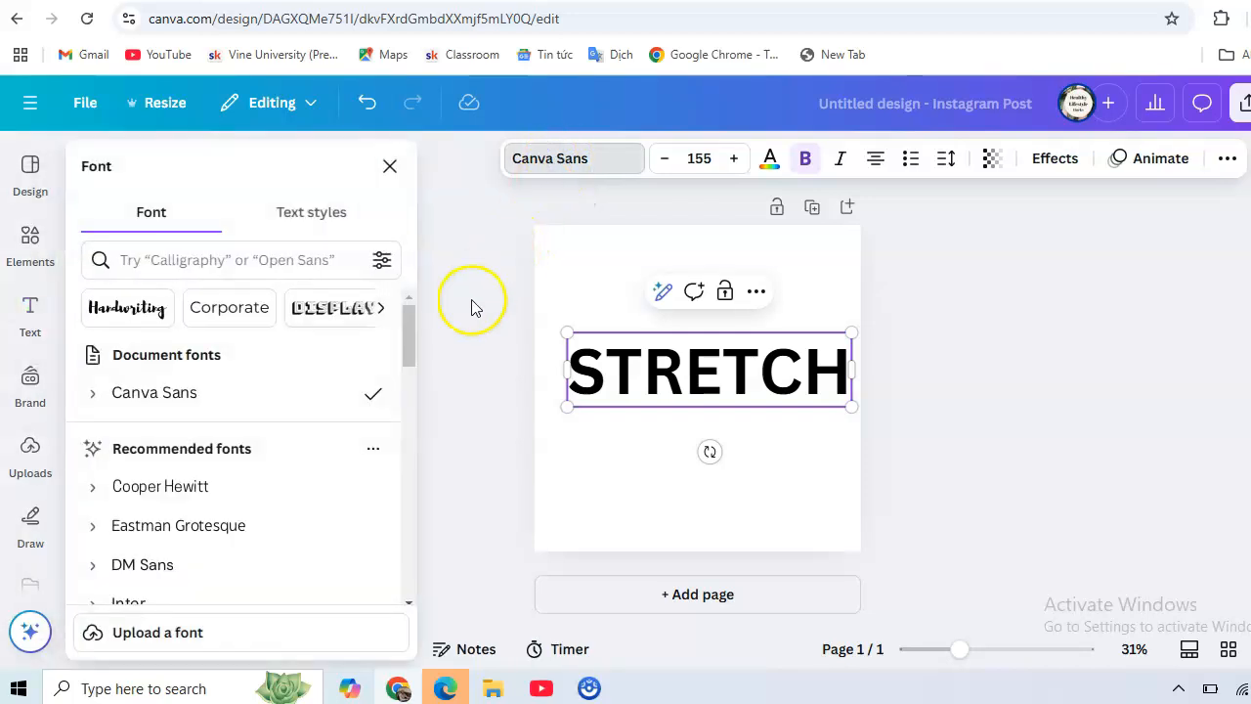
left_click_drag(406, 322, 410, 397)
left_click(125, 345)
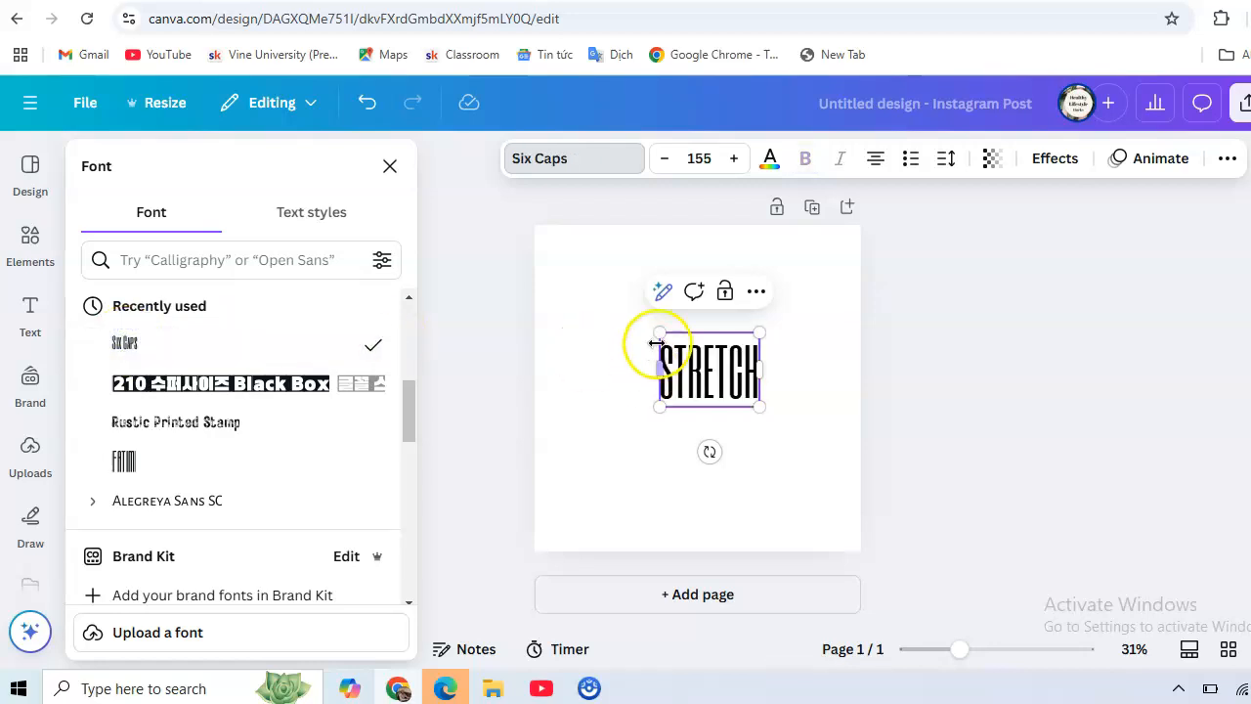
Resize STRETCH to size 347 and widen its box across most of the page.
left_click_drag(660, 335, 553, 283)
left_click_drag(759, 264, 789, 239)
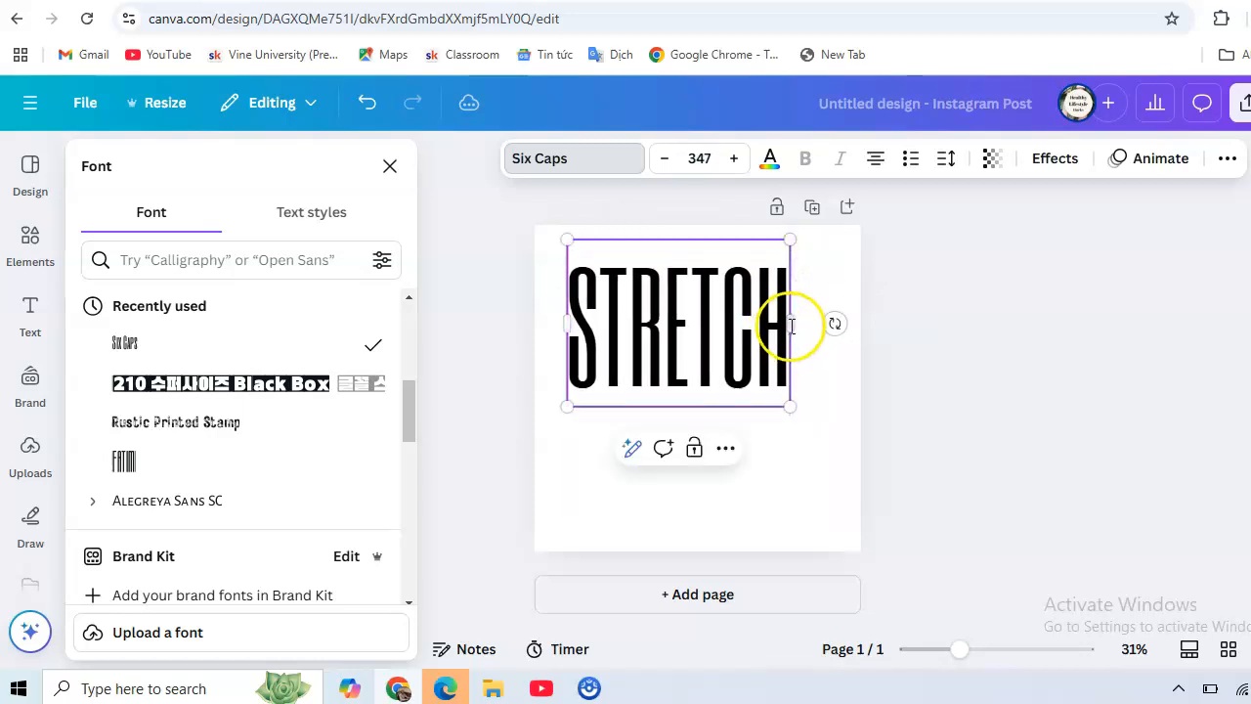
left_click_drag(790, 324, 854, 323)
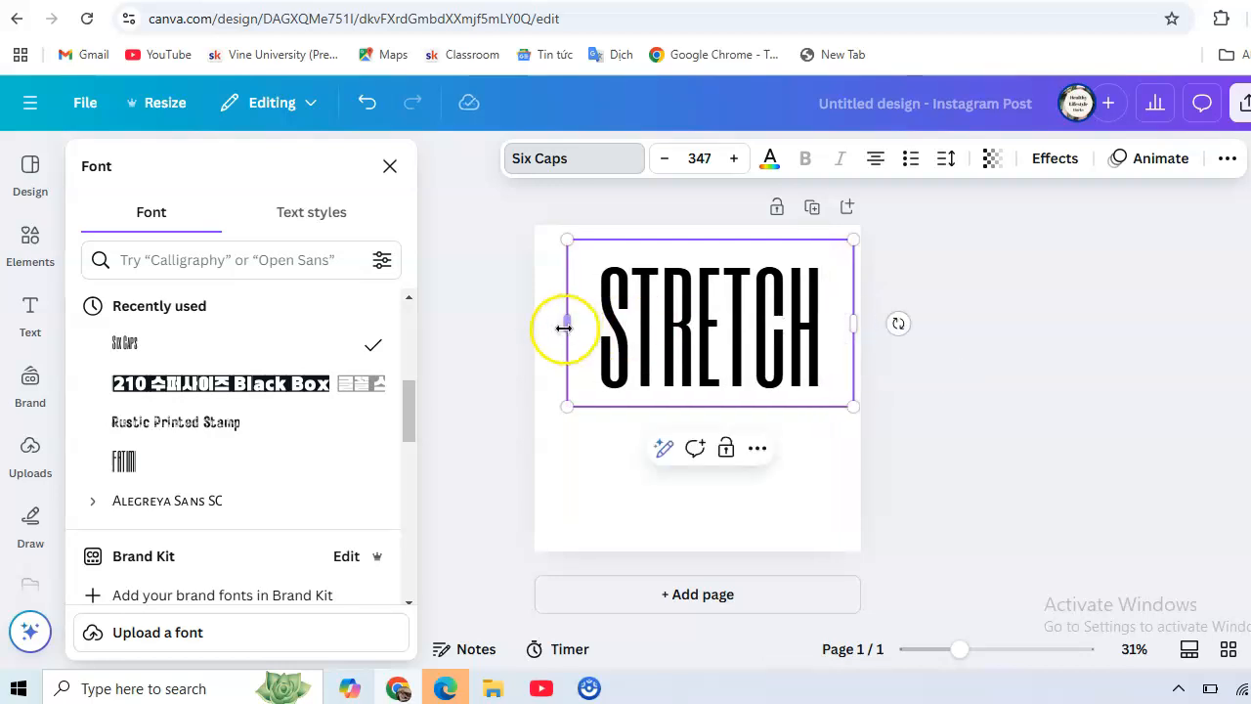
left_click_drag(563, 327, 550, 327)
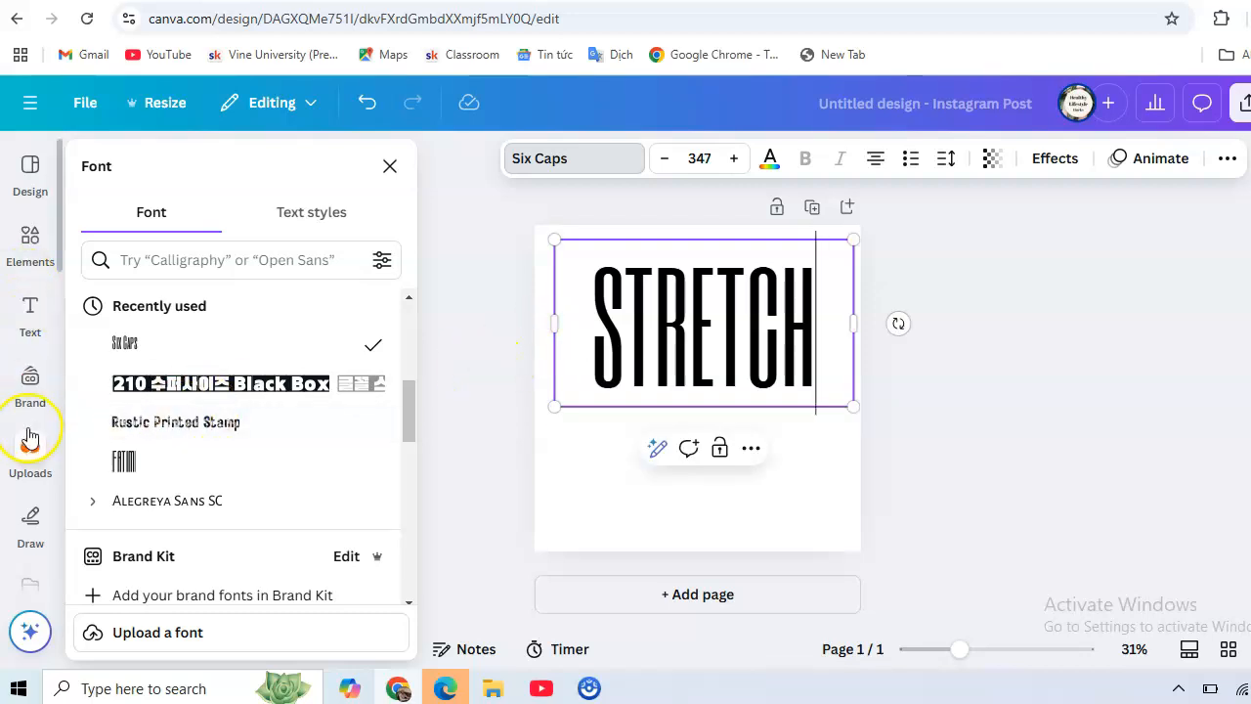
Add a second heading 'TE XT' below STRETCH, with spaces between E and X, and select all its text.
left_click(30, 313)
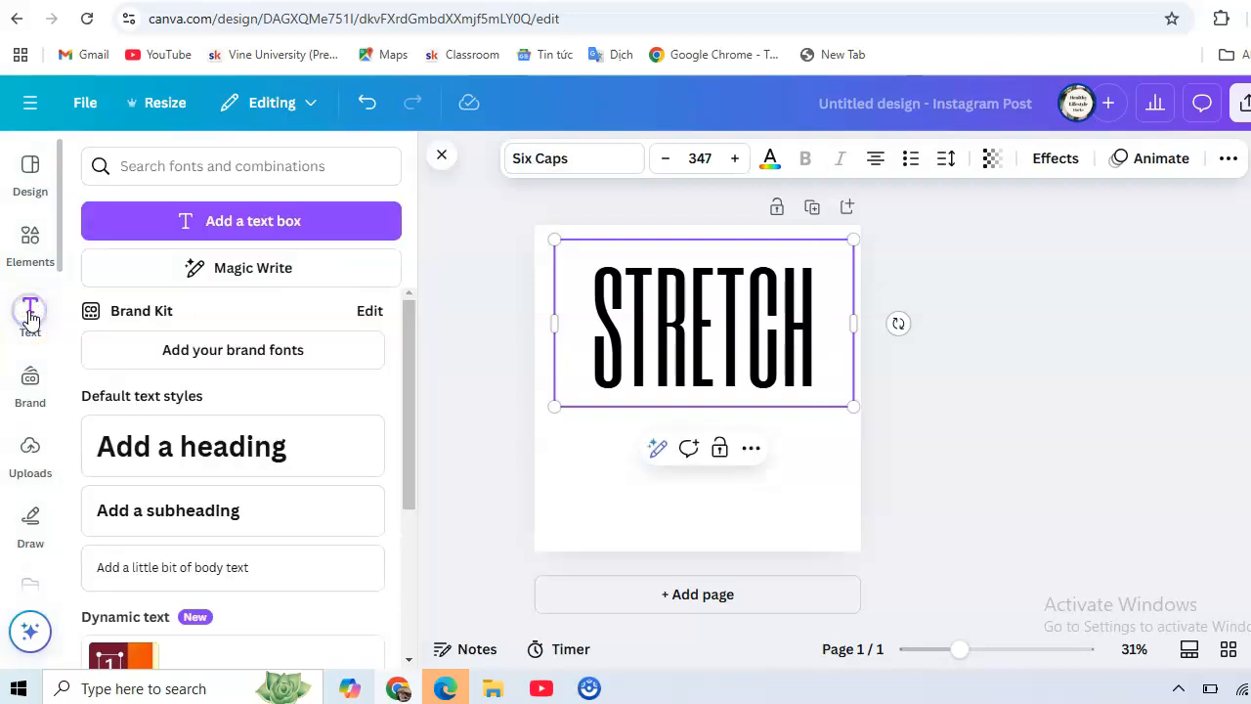
left_click(207, 448)
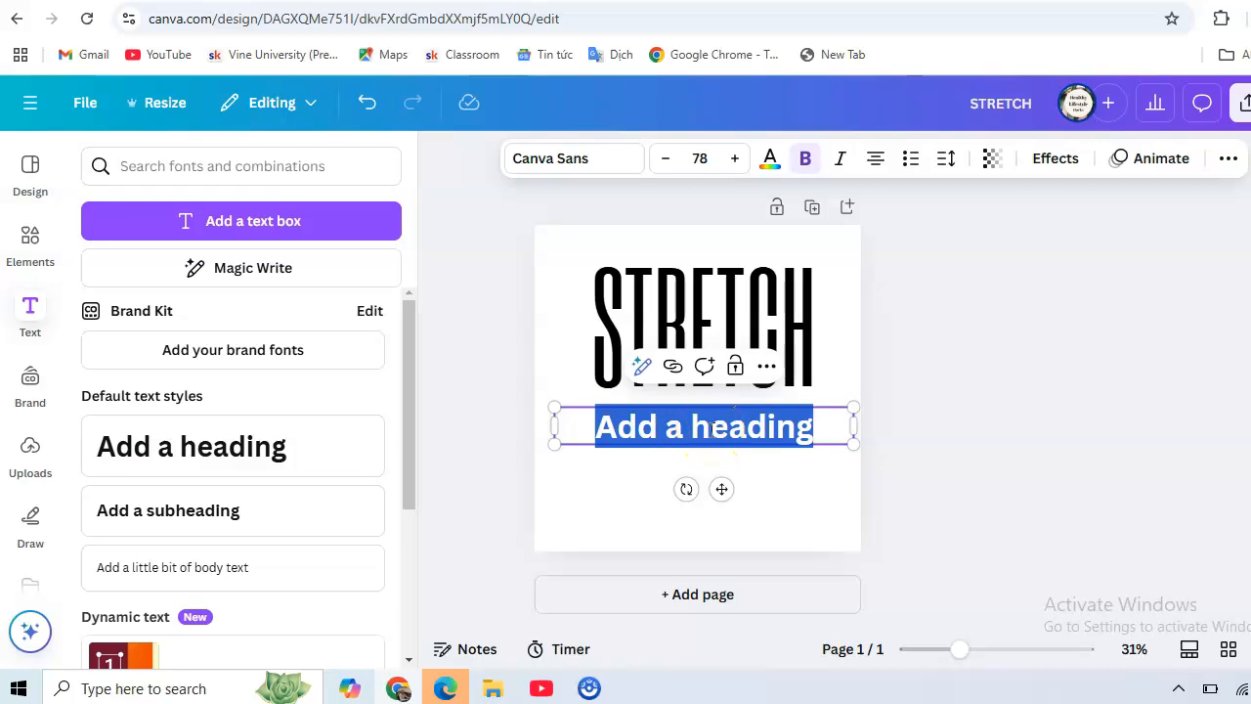
type("T")
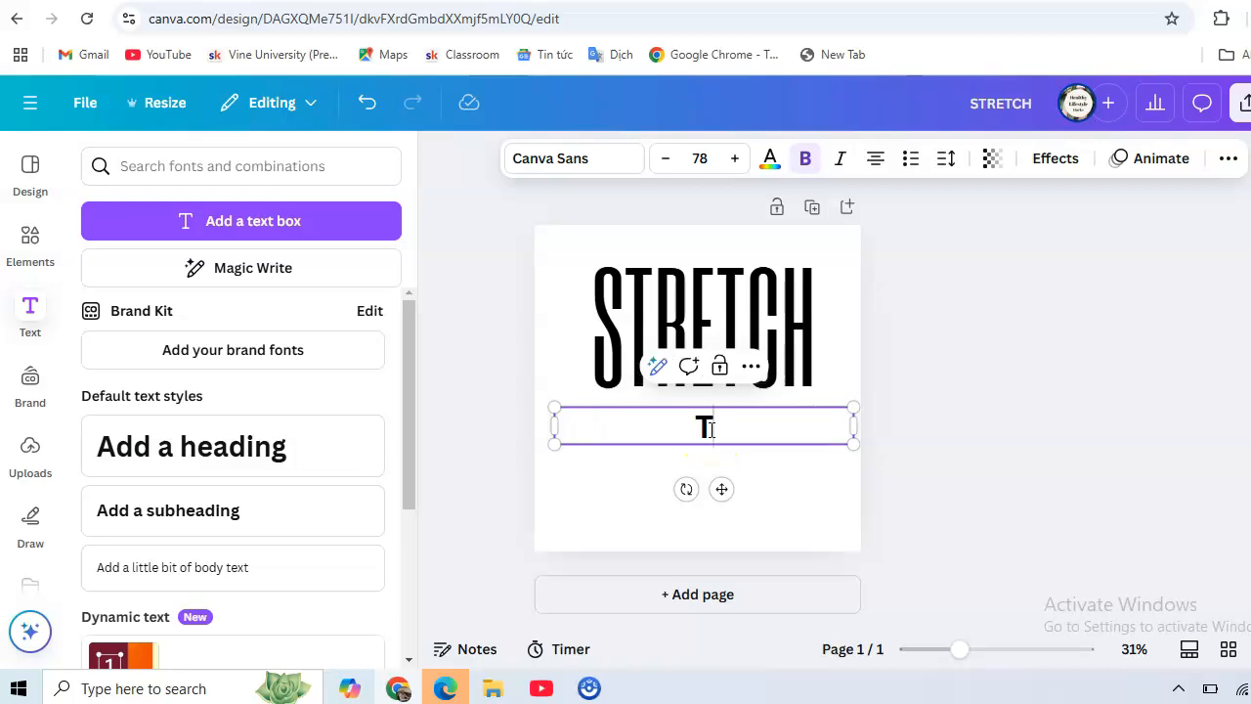
type("EXT")
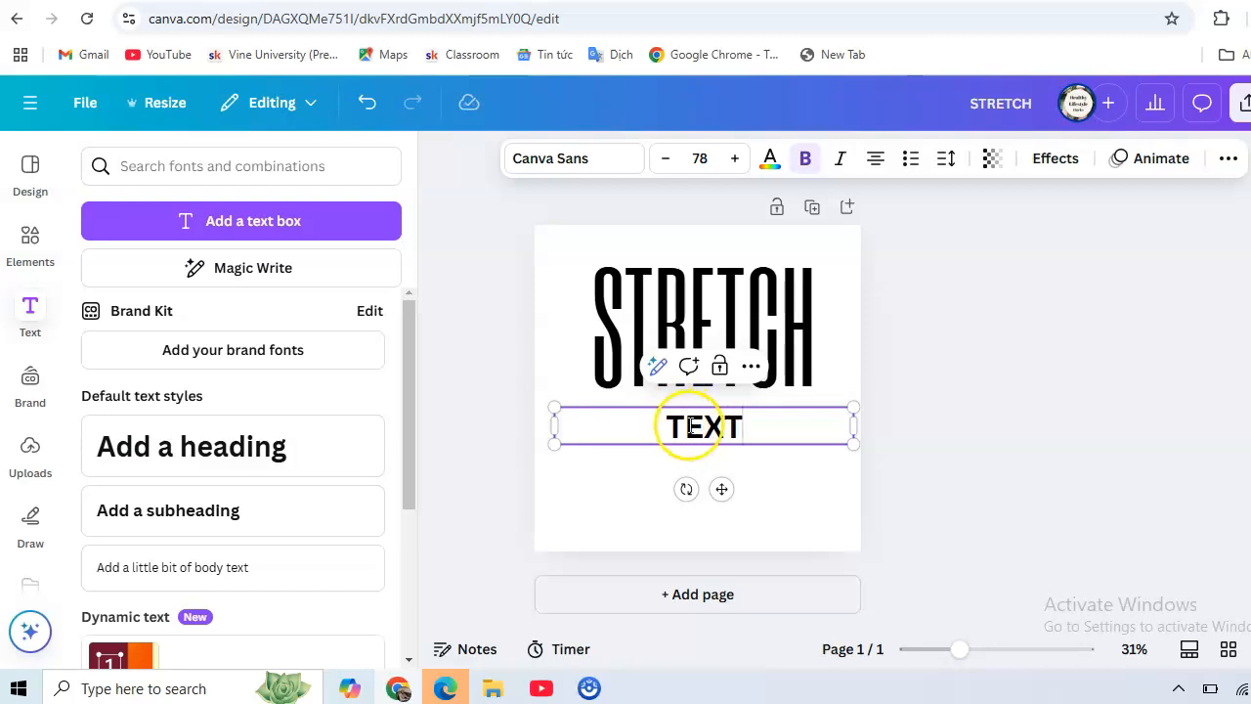
left_click(706, 426)
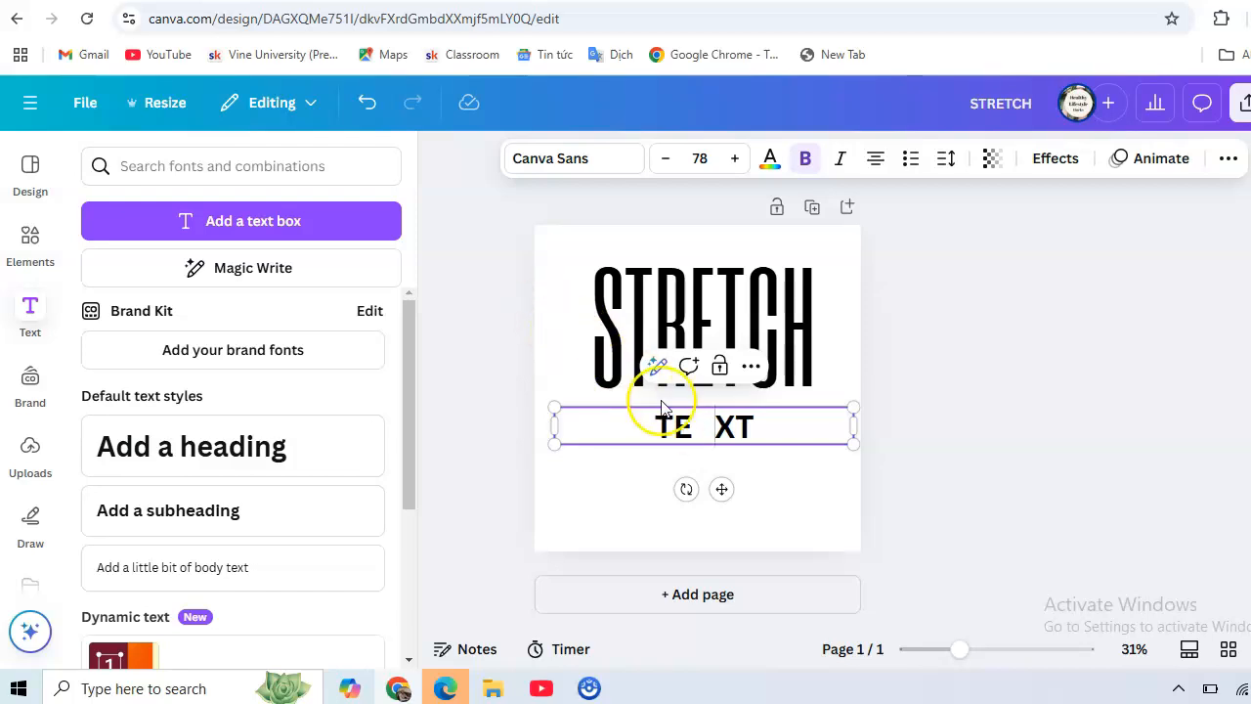
key("ctrl+a")
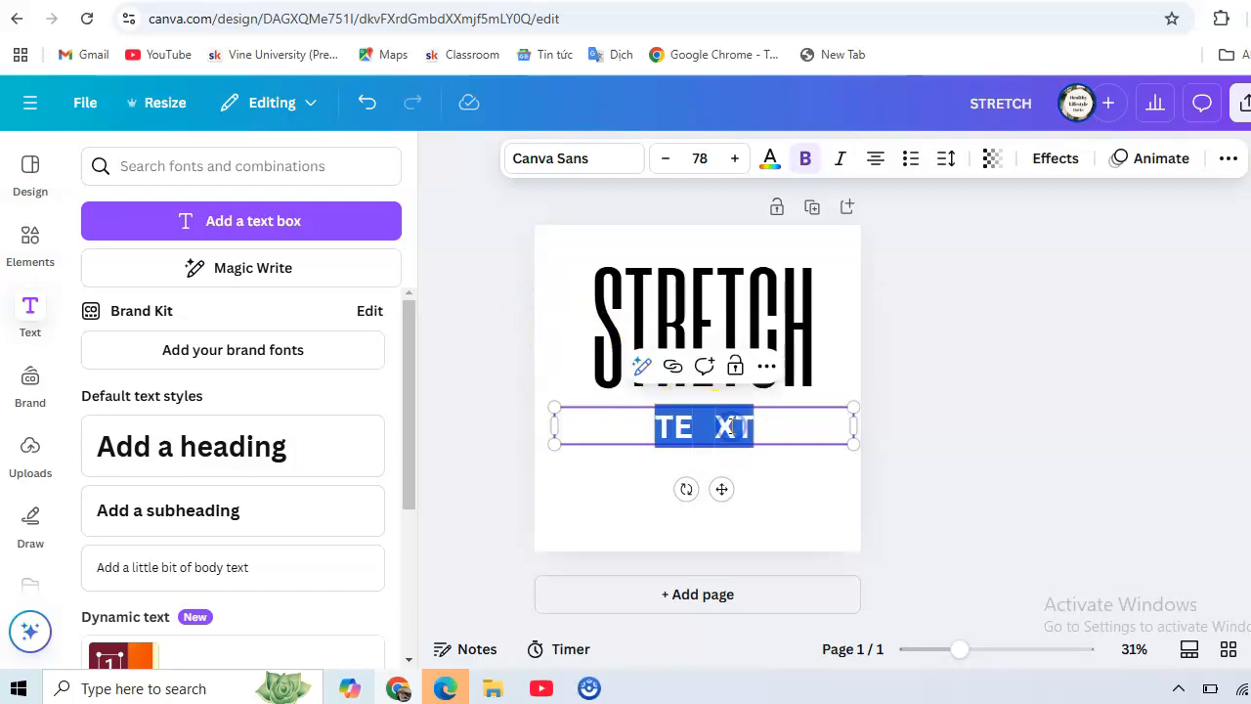
Search fonts for 'LEAGUE' and apply League Spartan to the TE XT heading.
left_click(536, 160)
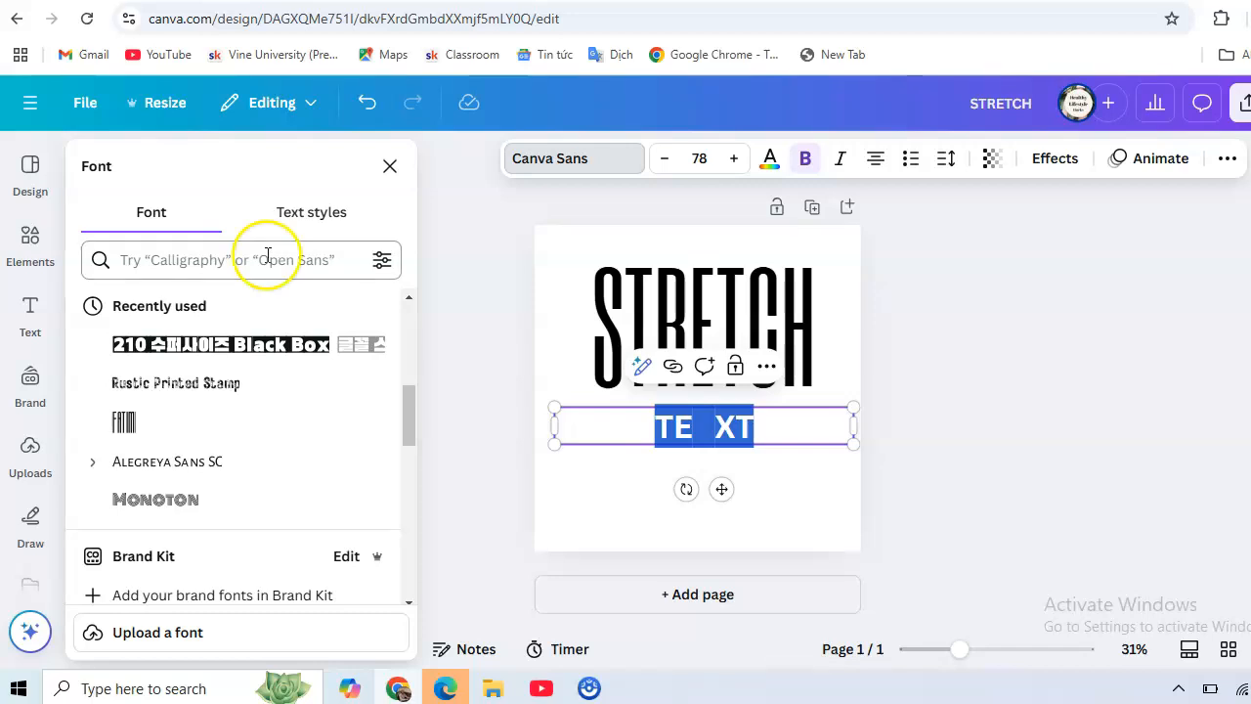
left_click(196, 258)
type("LEA")
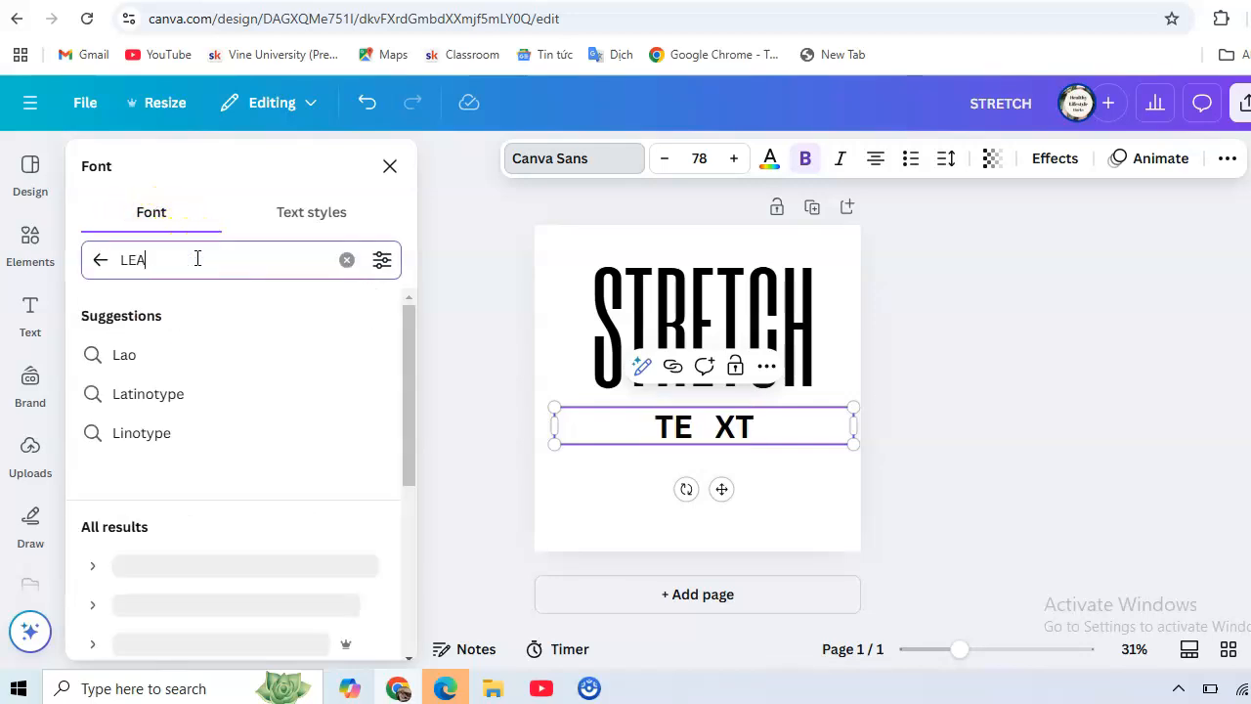
type("GUE")
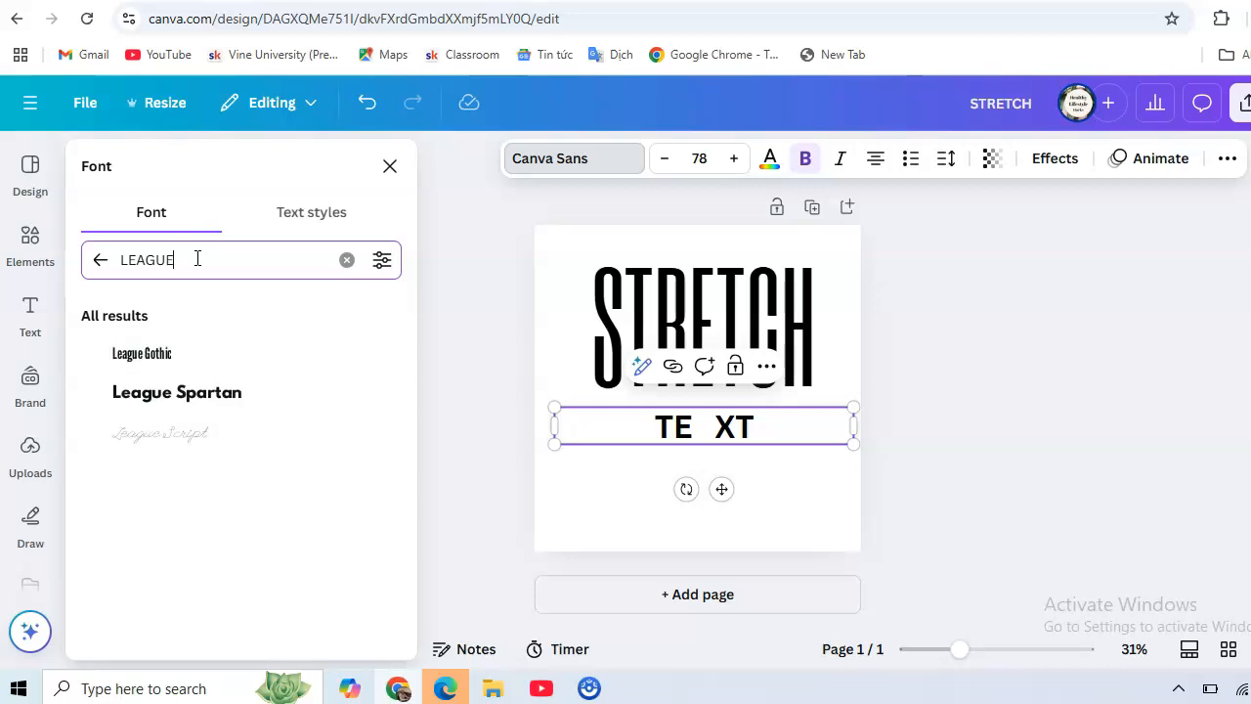
left_click(161, 395)
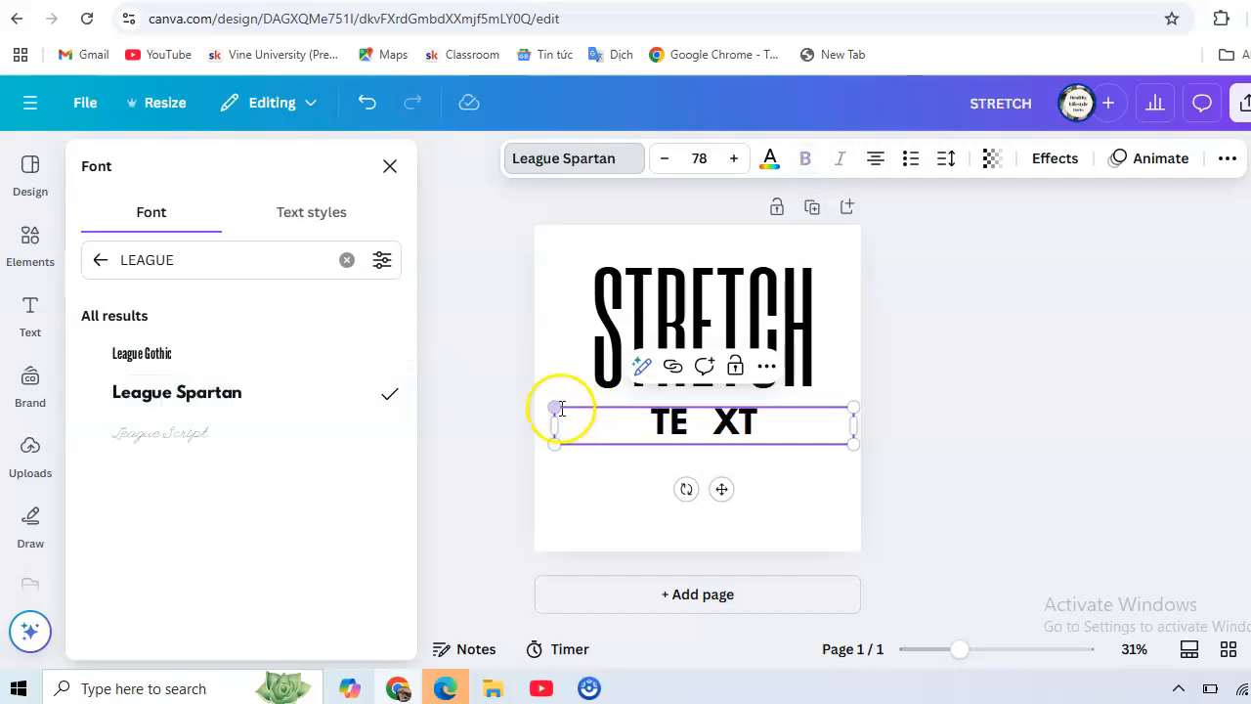
left_click(540, 368)
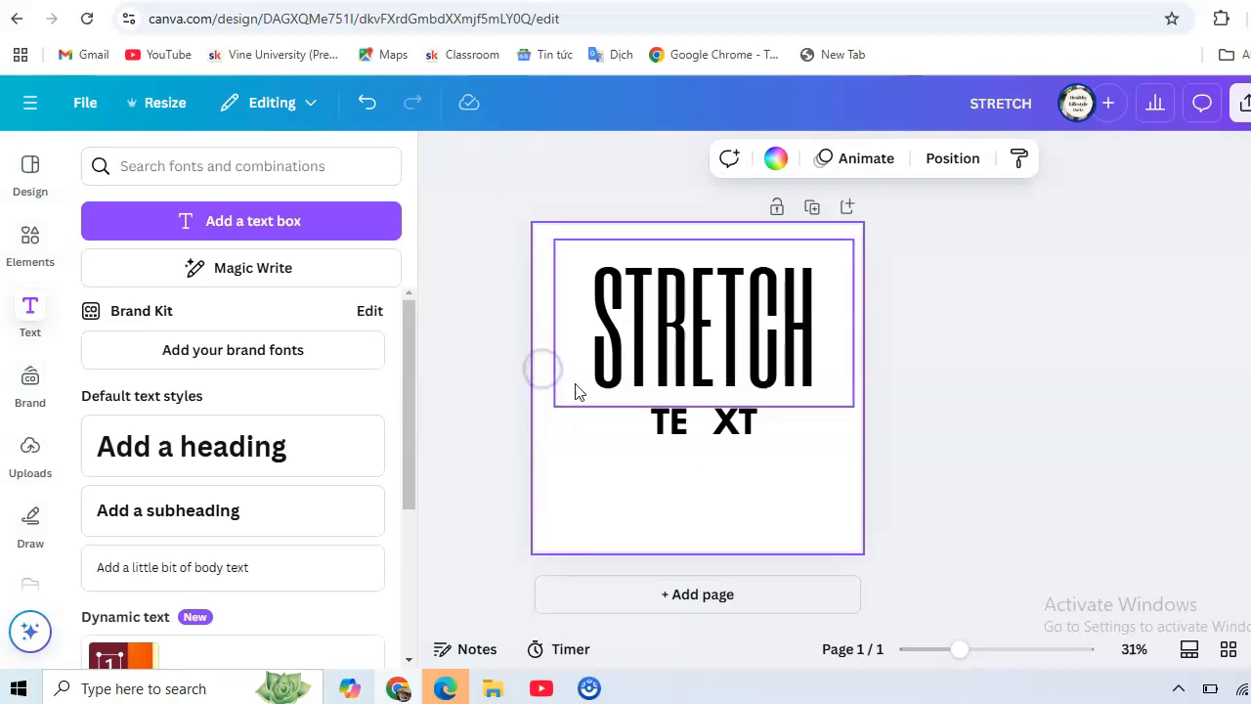
Move TE XT slightly lower and enlarge STRETCH a little toward the top-left.
left_click_drag(665, 422, 665, 459)
left_click(676, 334)
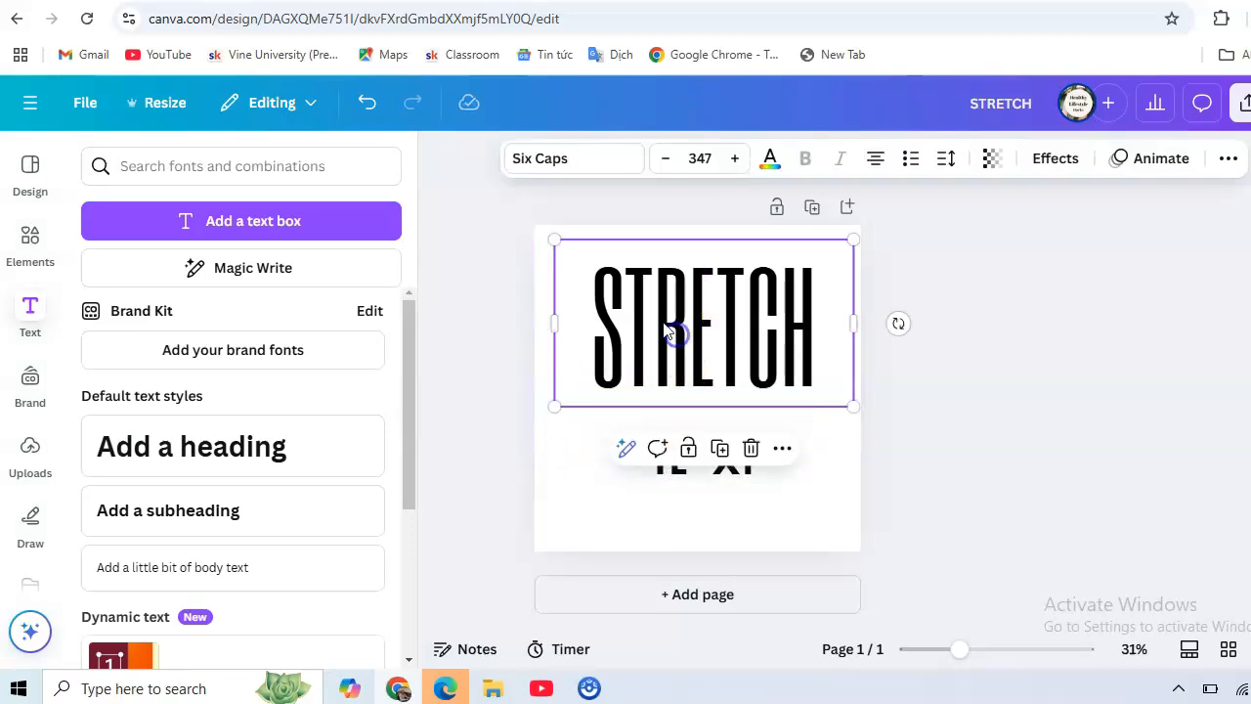
left_click_drag(555, 241, 535, 230)
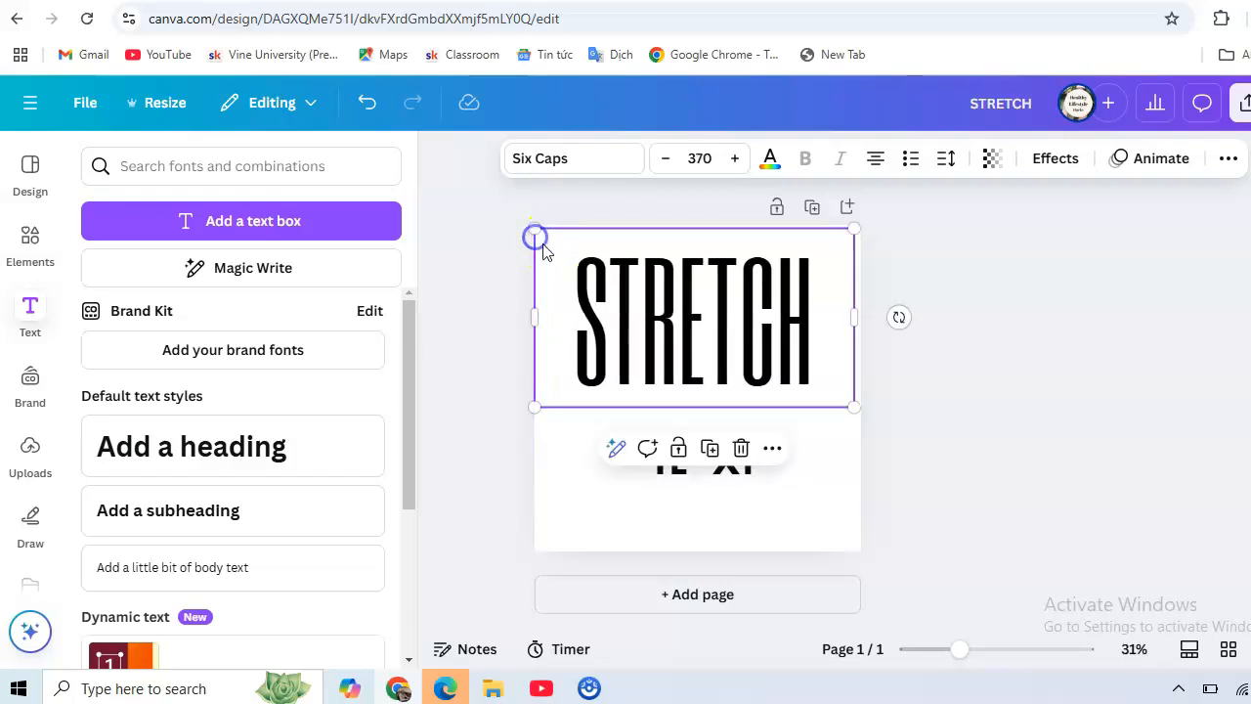
Enlarge TE XT to size 171, spanning the page width beneath STRETCH, and open Elements.
left_click(699, 477)
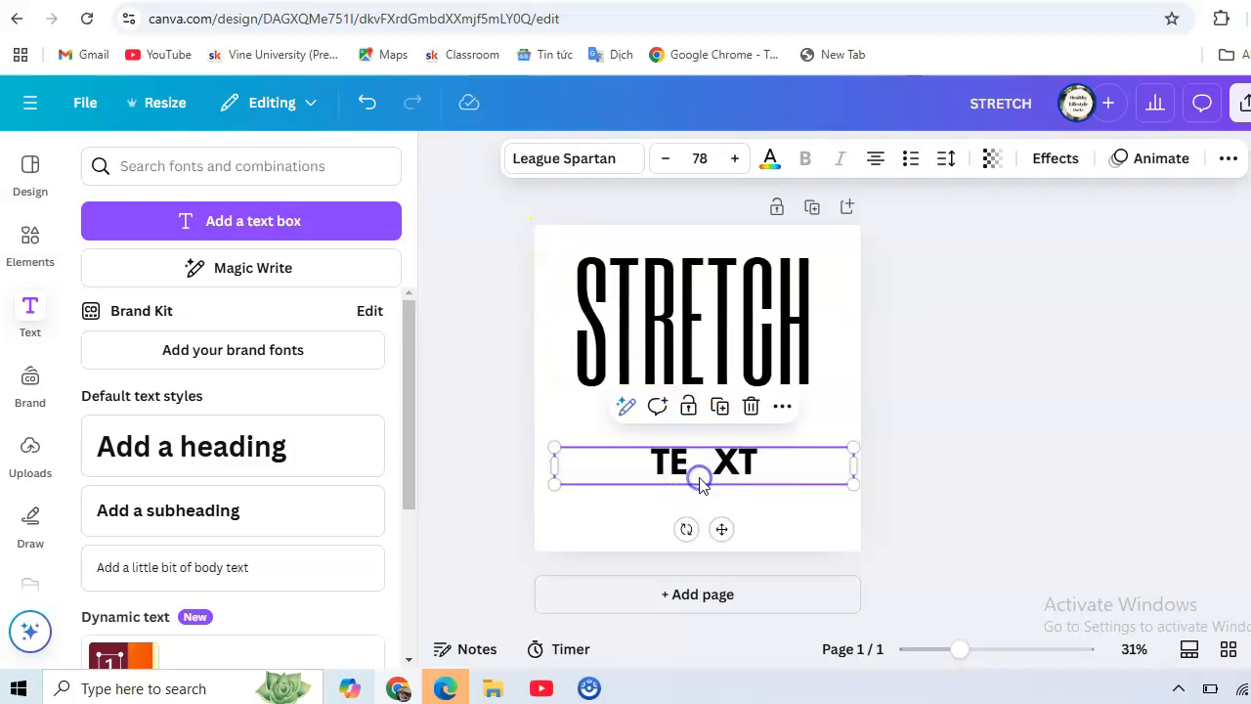
left_click_drag(554, 444, 432, 399)
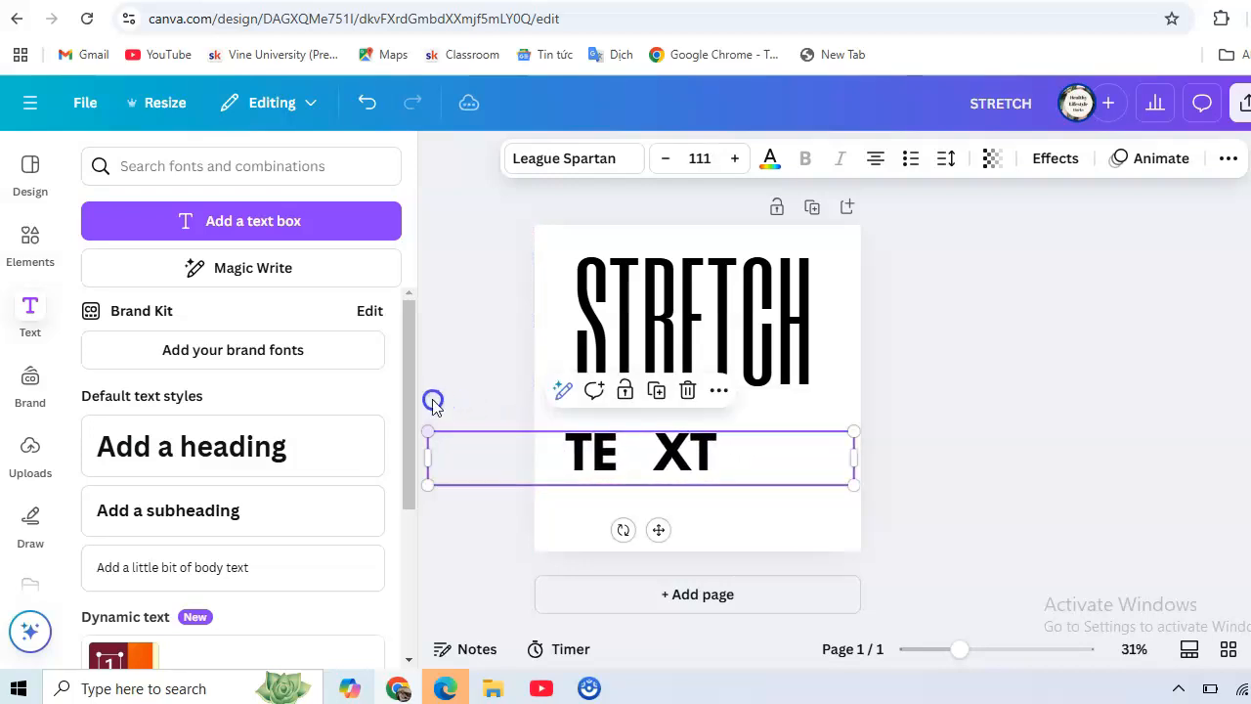
left_click_drag(852, 430, 1000, 414)
left_click_drag(430, 414, 352, 415)
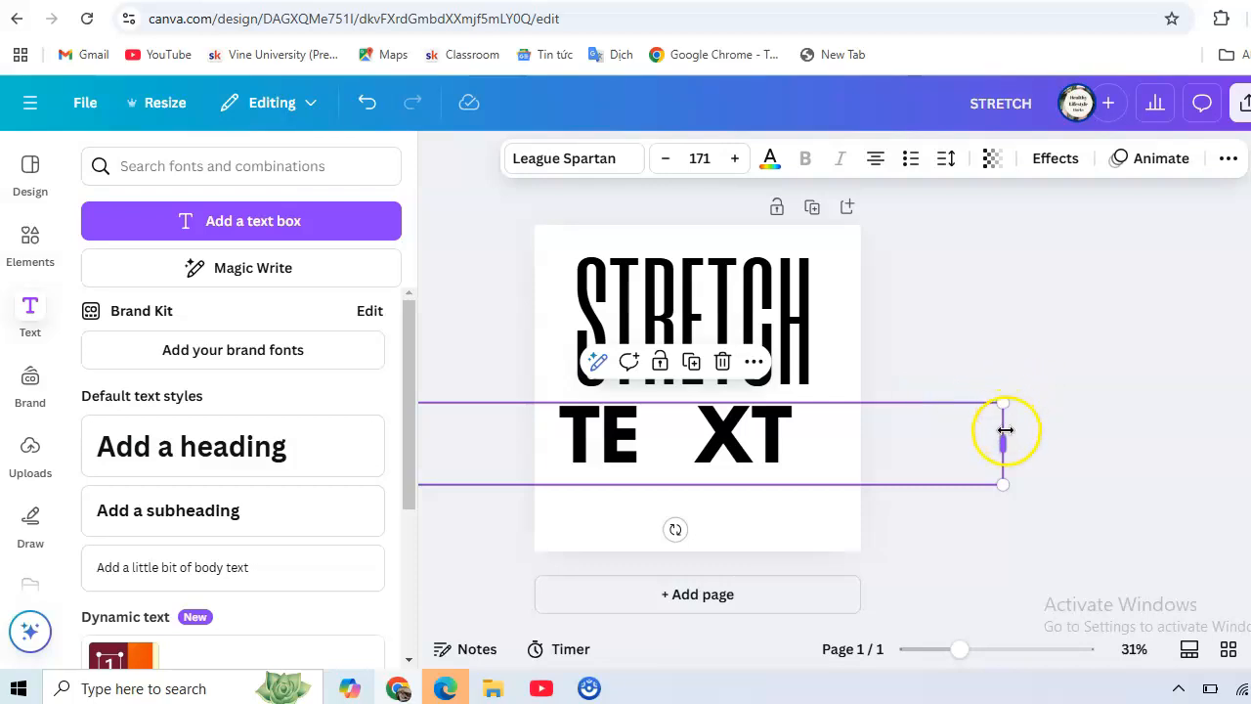
mouse_move(1004, 442)
left_mouse_down()
mouse_move(1032, 446)
mouse_move(1021, 439)
left_mouse_up()
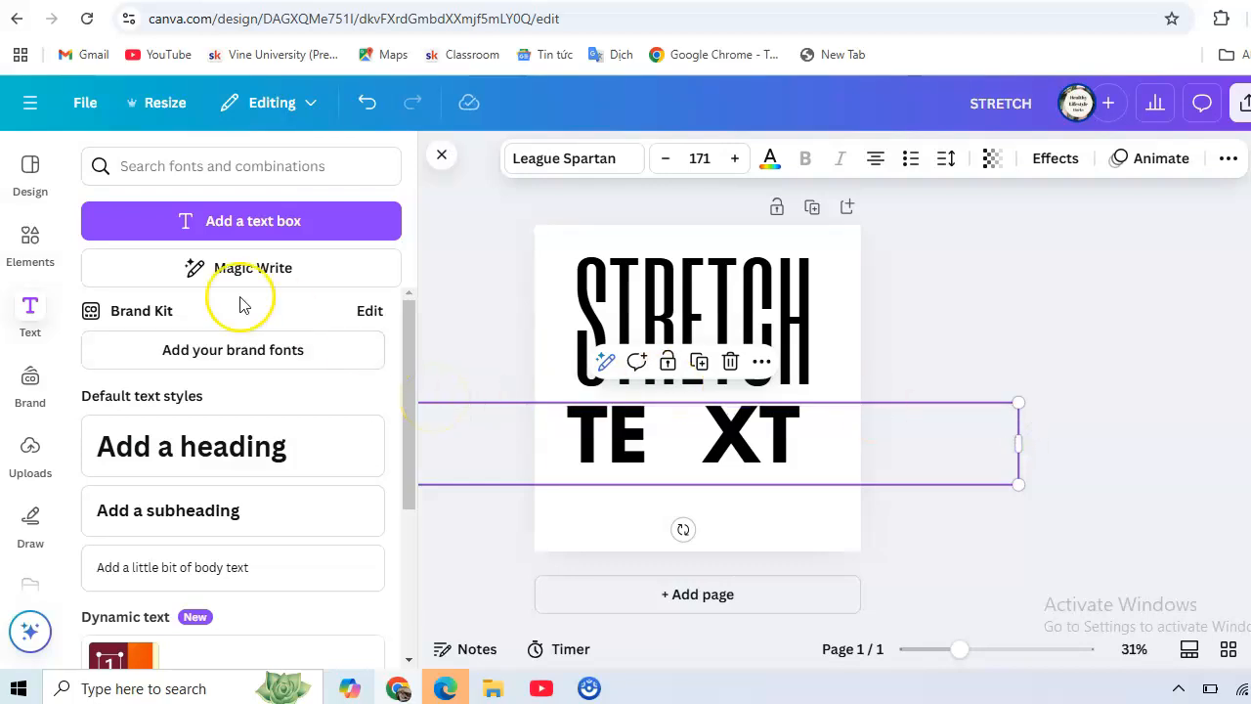
left_click(561, 339)
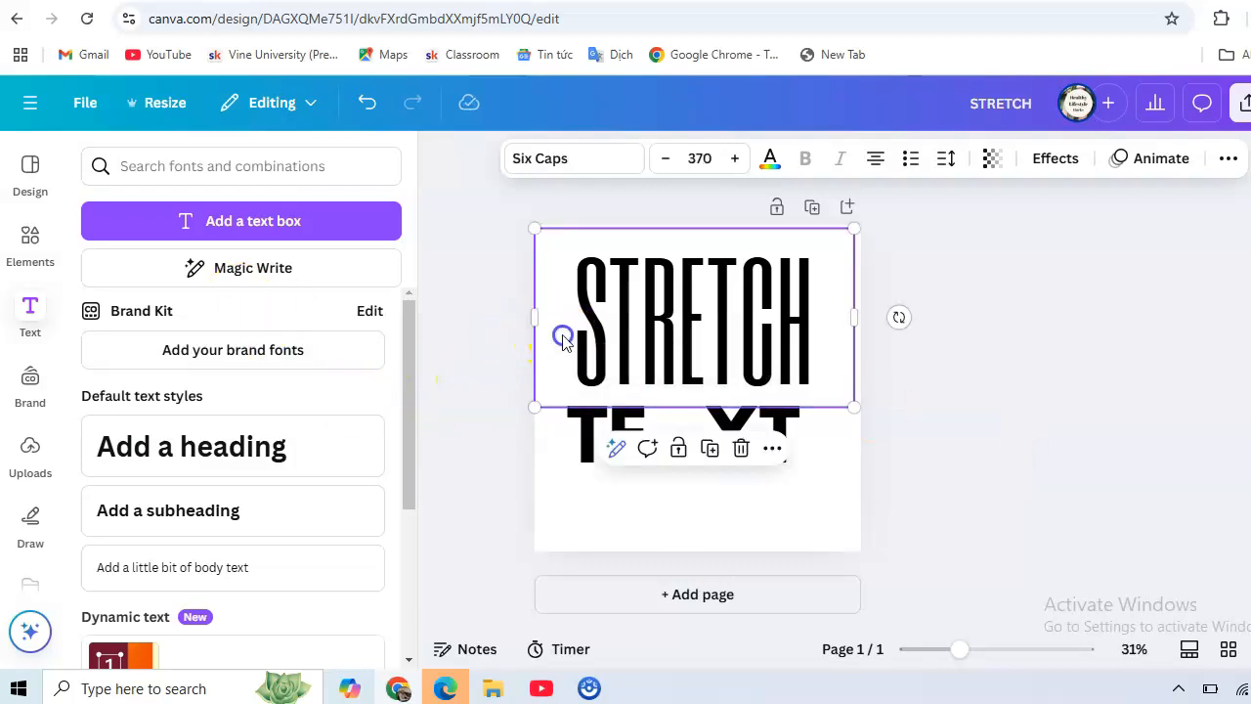
left_click(560, 444)
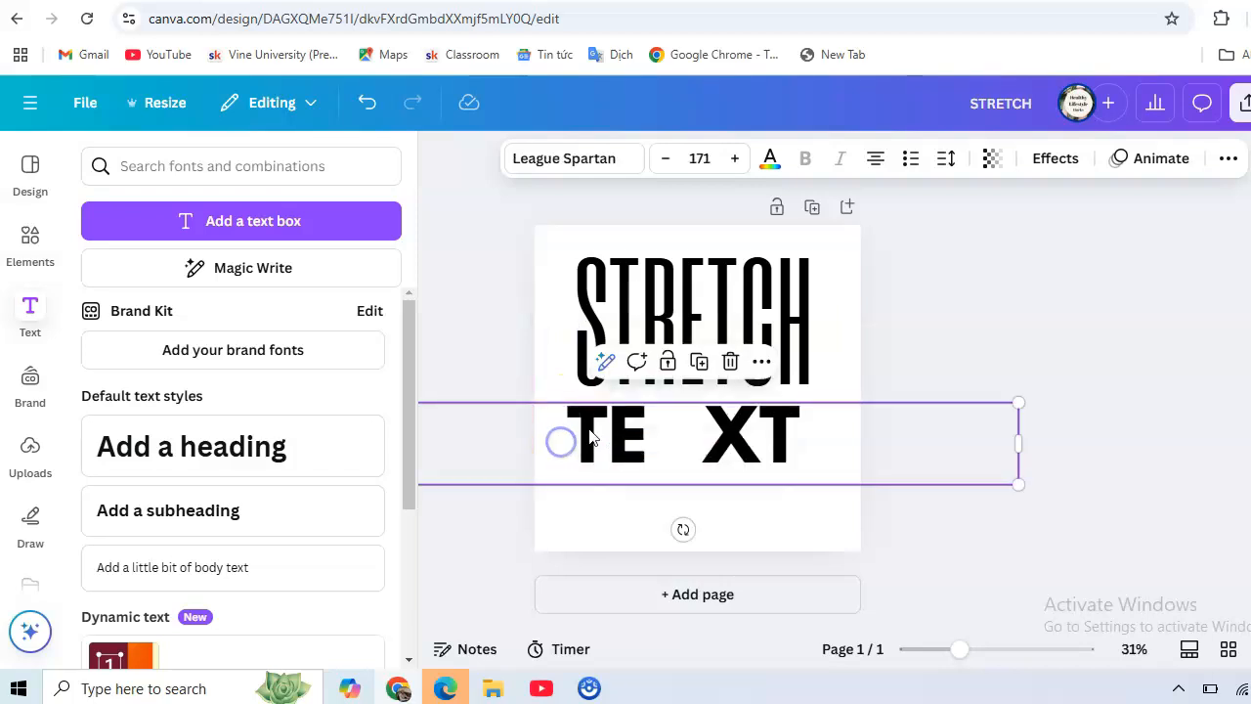
left_click_drag(595, 427, 598, 432)
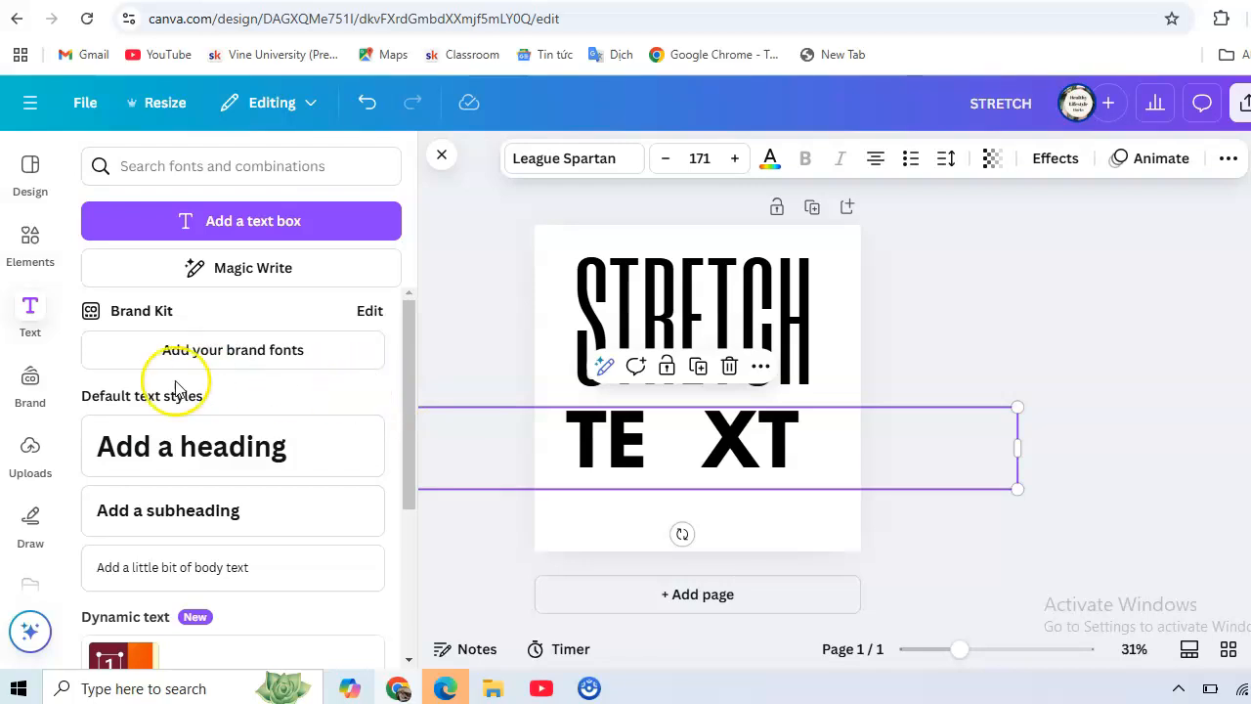
left_click(32, 247)
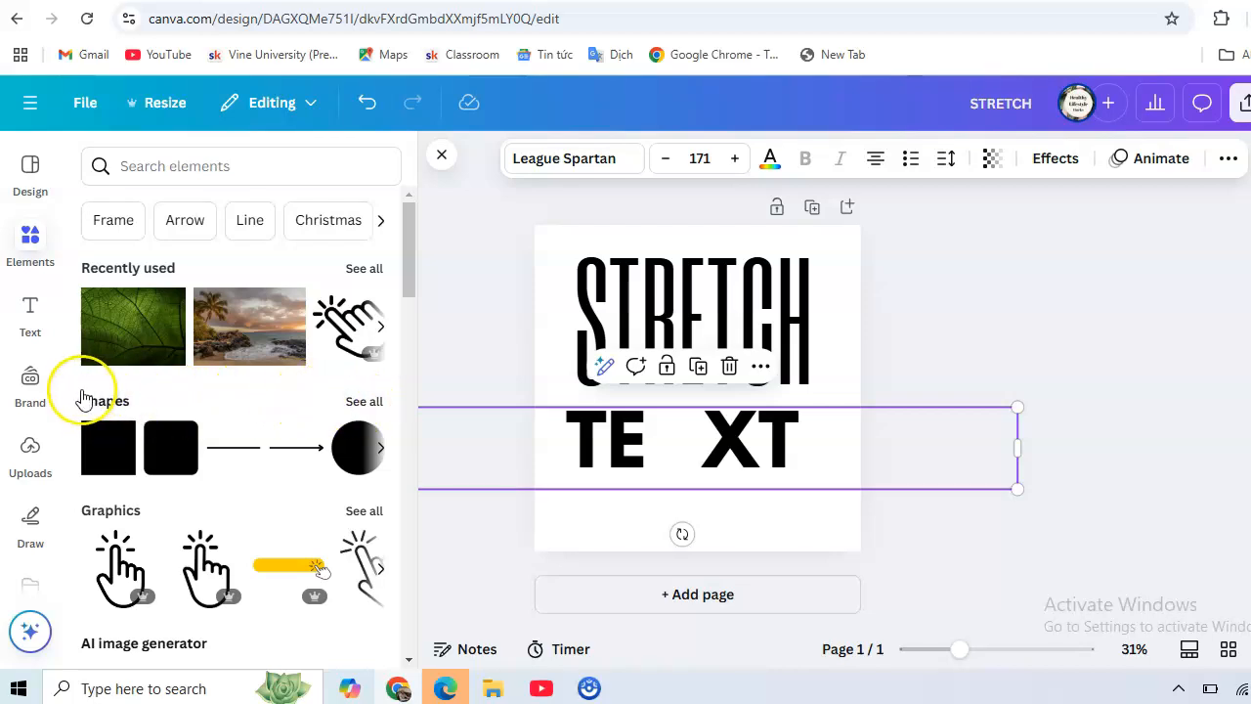
Add a black square and resize it into a roughly 224 by 109 bar between TE and XT.
left_click(96, 469)
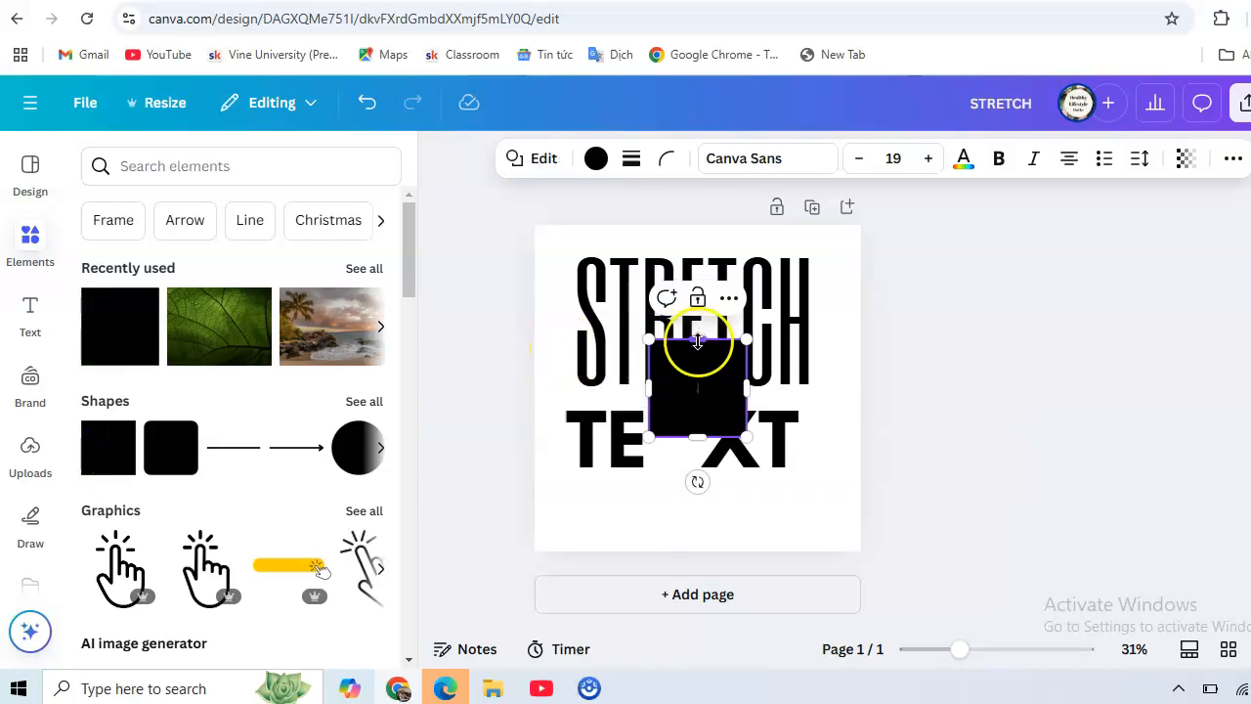
left_click_drag(697, 342, 697, 407)
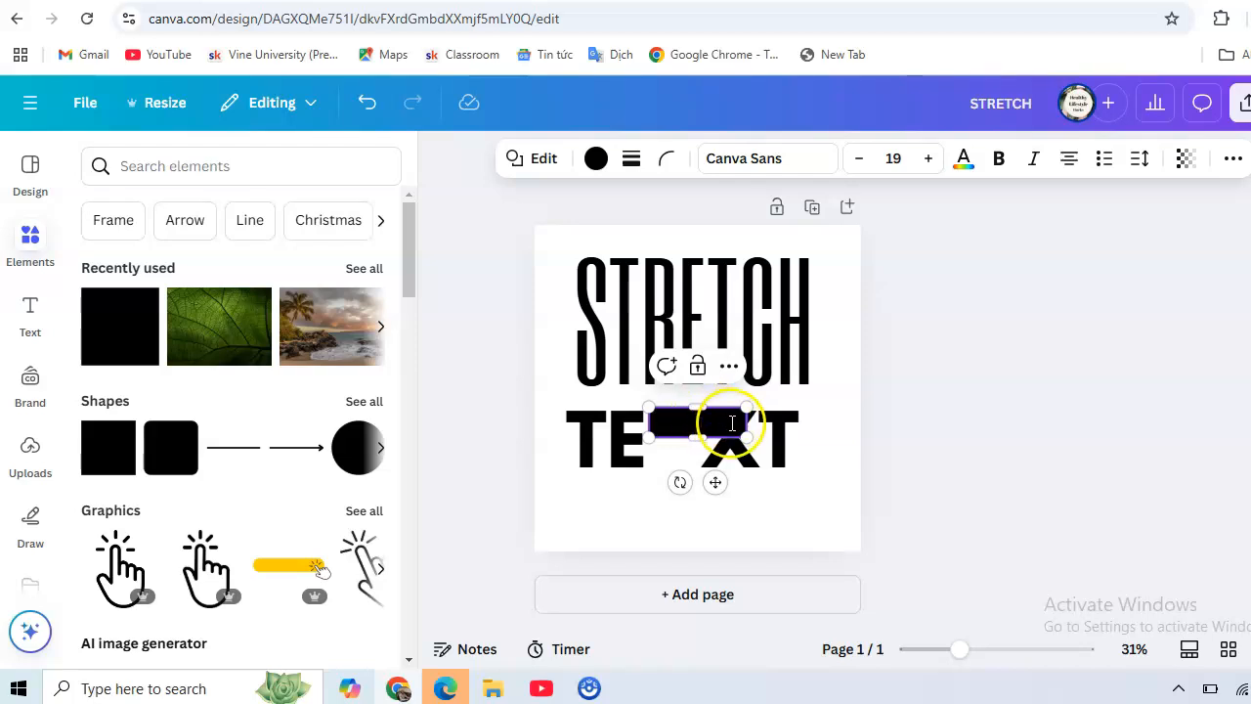
left_click_drag(746, 435, 719, 435)
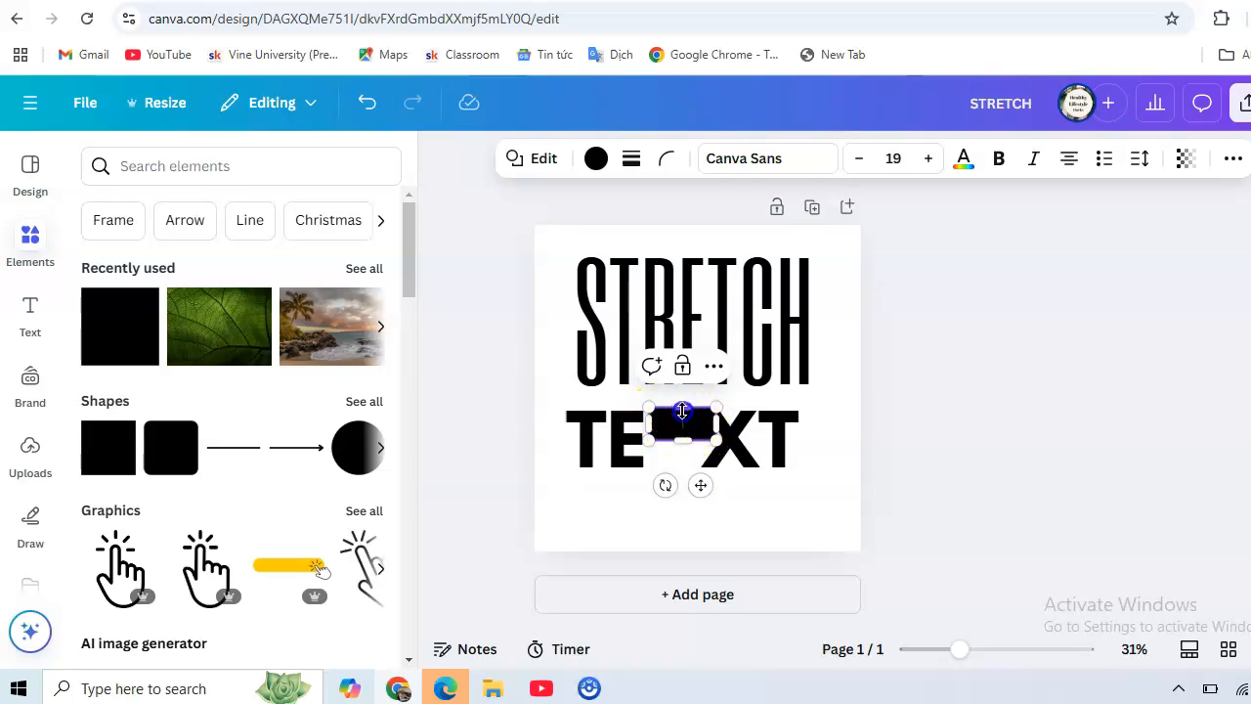
left_click_drag(682, 412, 683, 408)
Insert more spaces after TE so the black bar has clear space on both sides.
left_click(651, 459)
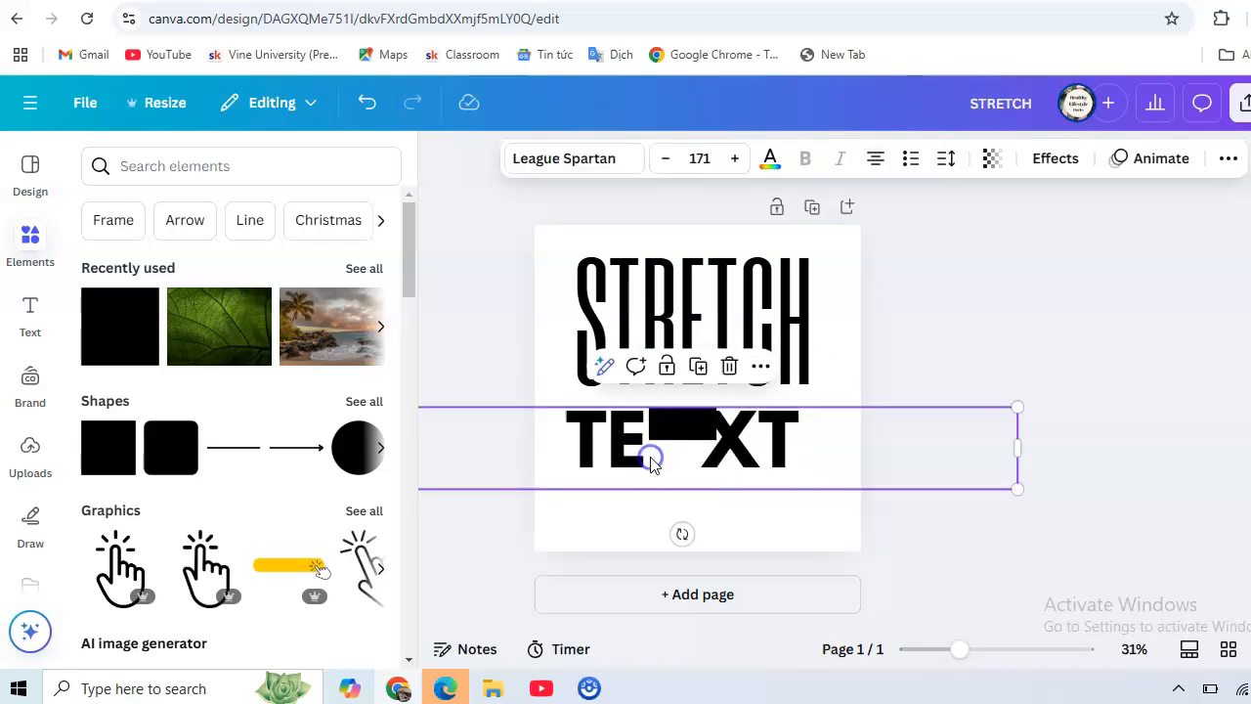
left_click(651, 452)
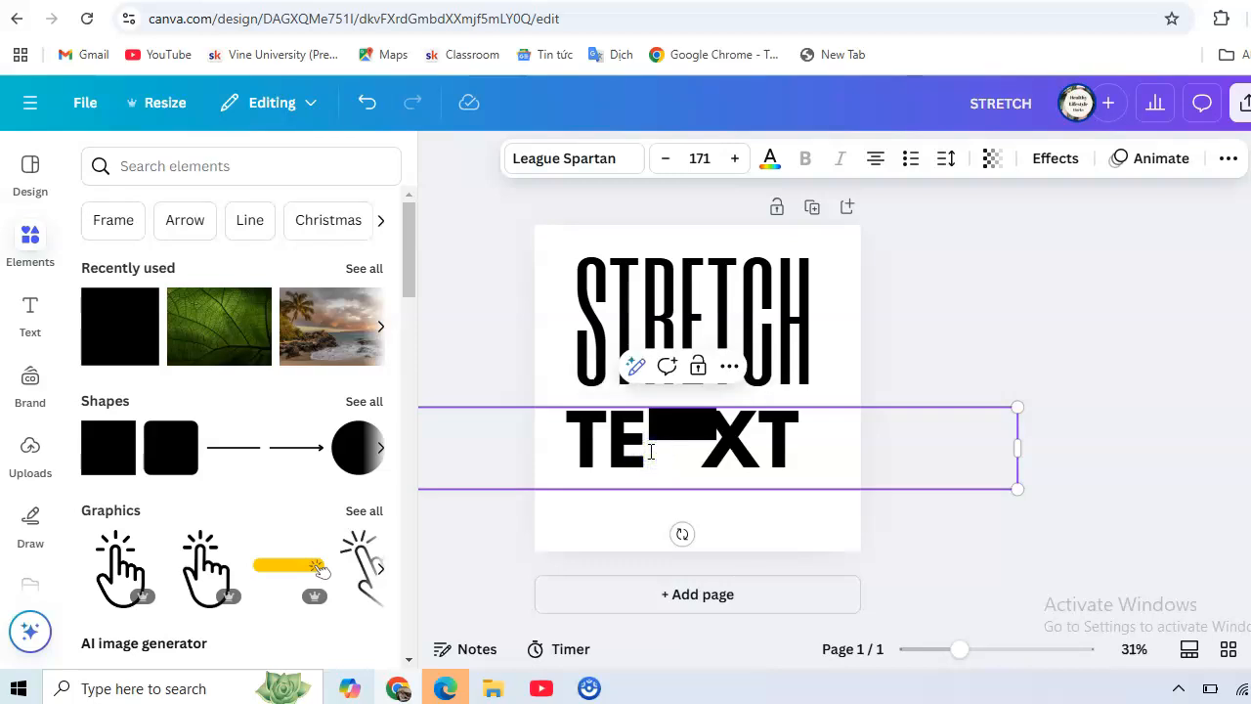
left_click(665, 427)
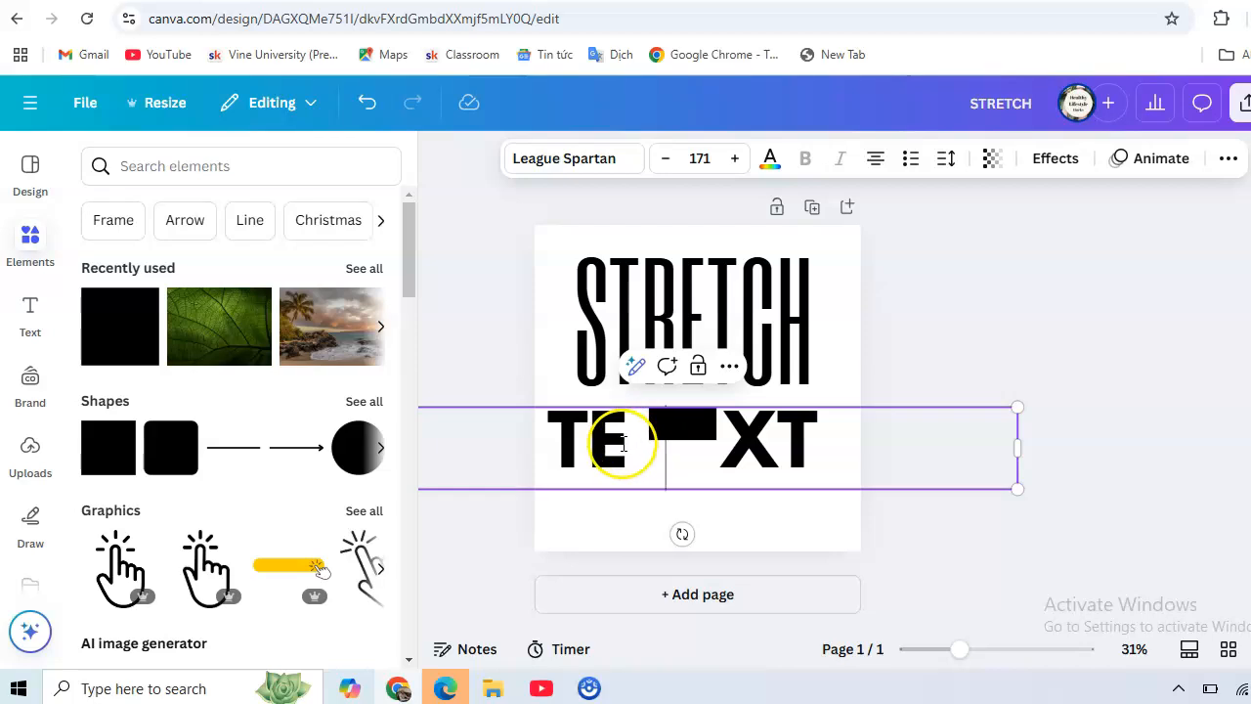
right_click(593, 439)
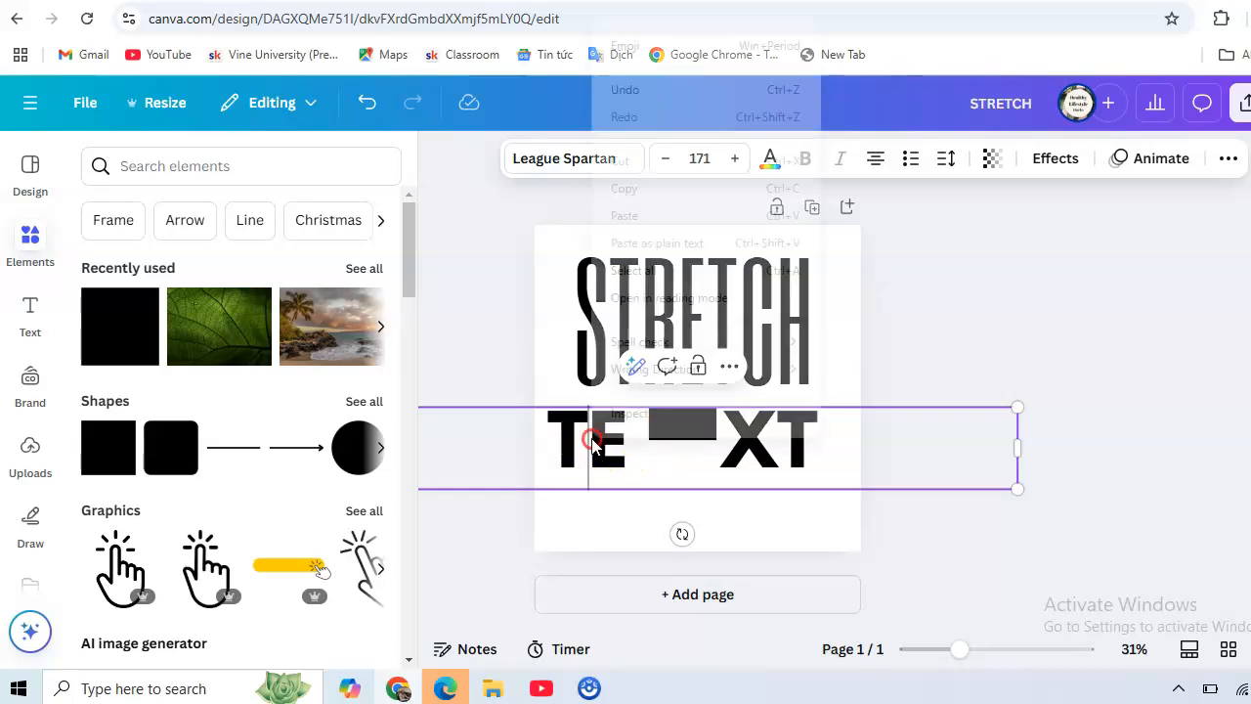
left_click(568, 441)
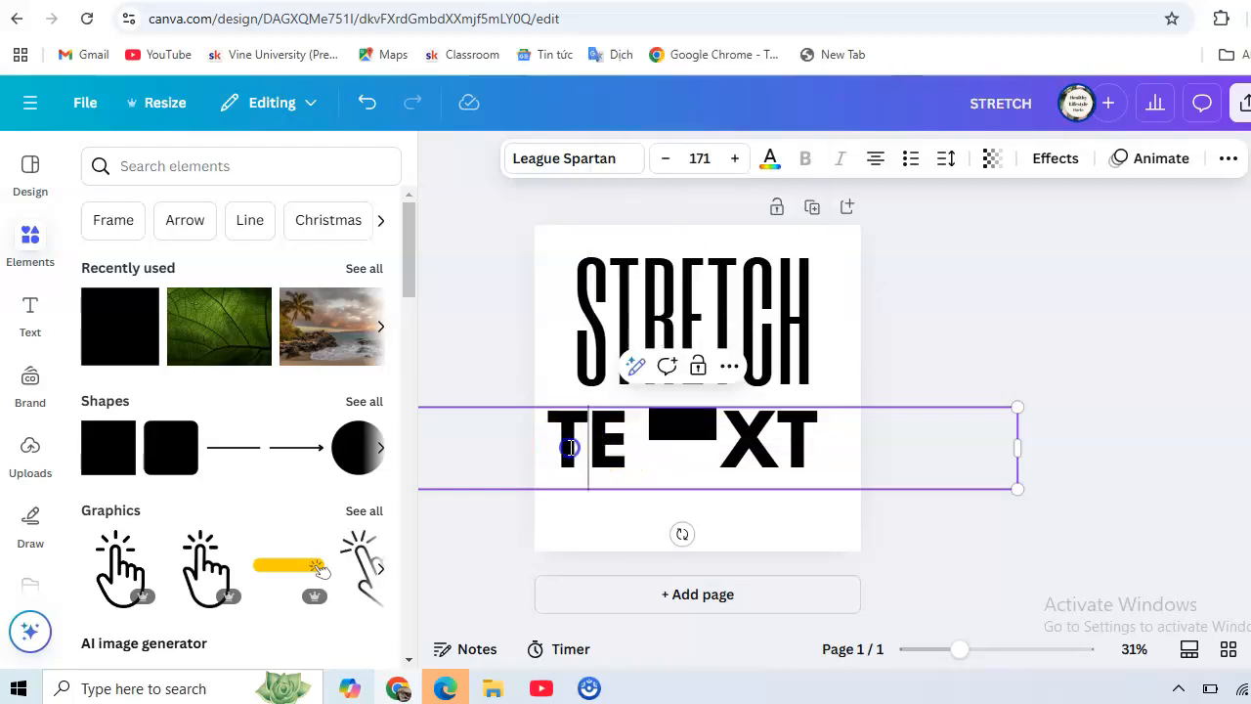
left_click(552, 410)
left_click(536, 352)
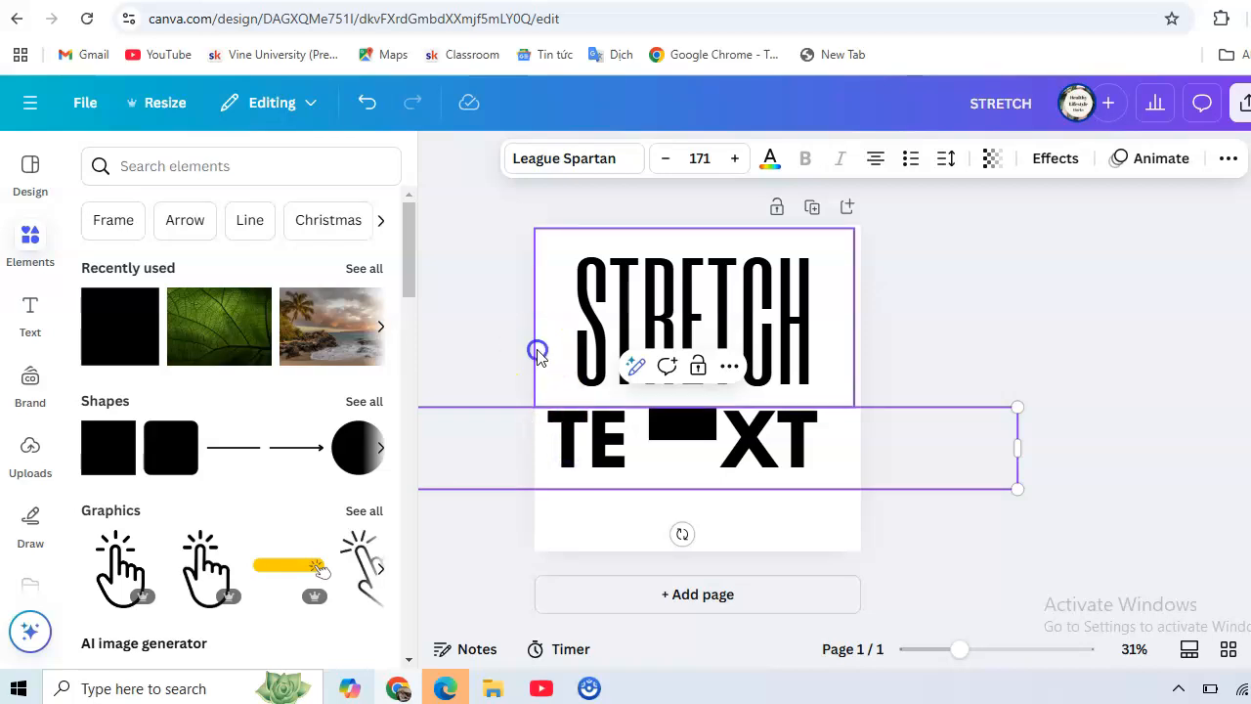
left_click(570, 437)
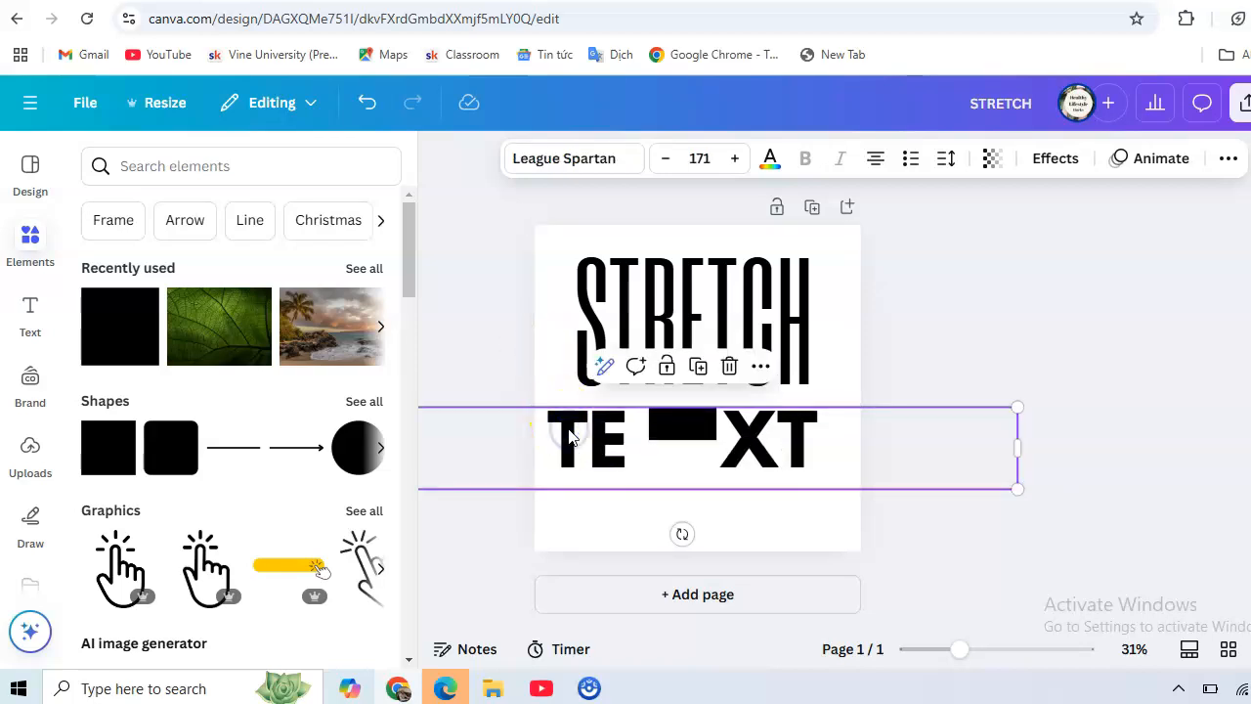
Send the TE XT text to the back behind the black bar and nudge it slightly left.
right_click(566, 435)
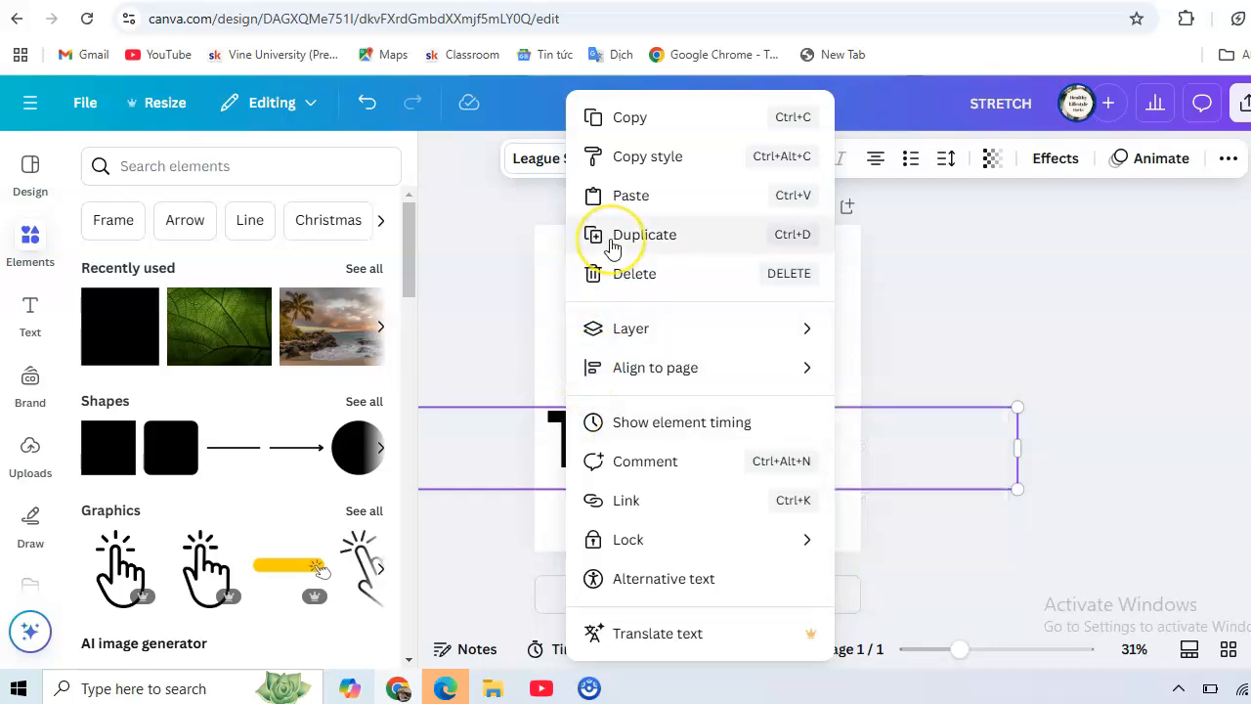
mouse_move(640, 332)
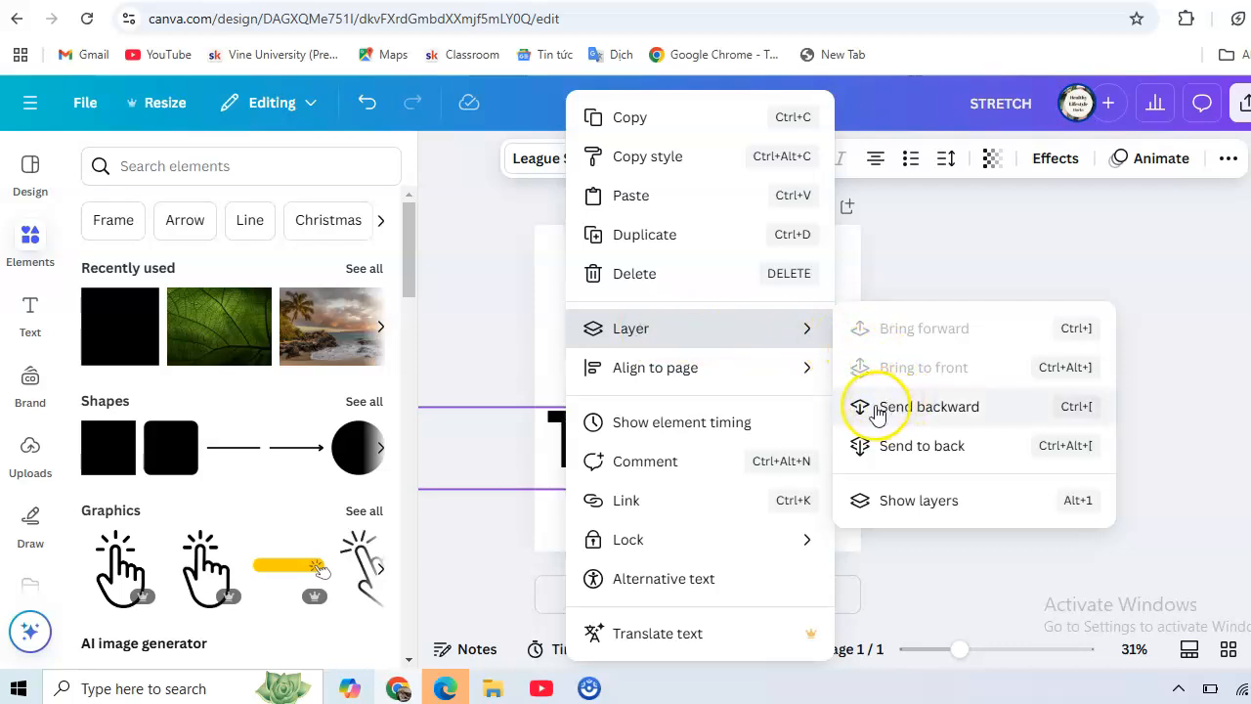
left_click(909, 444)
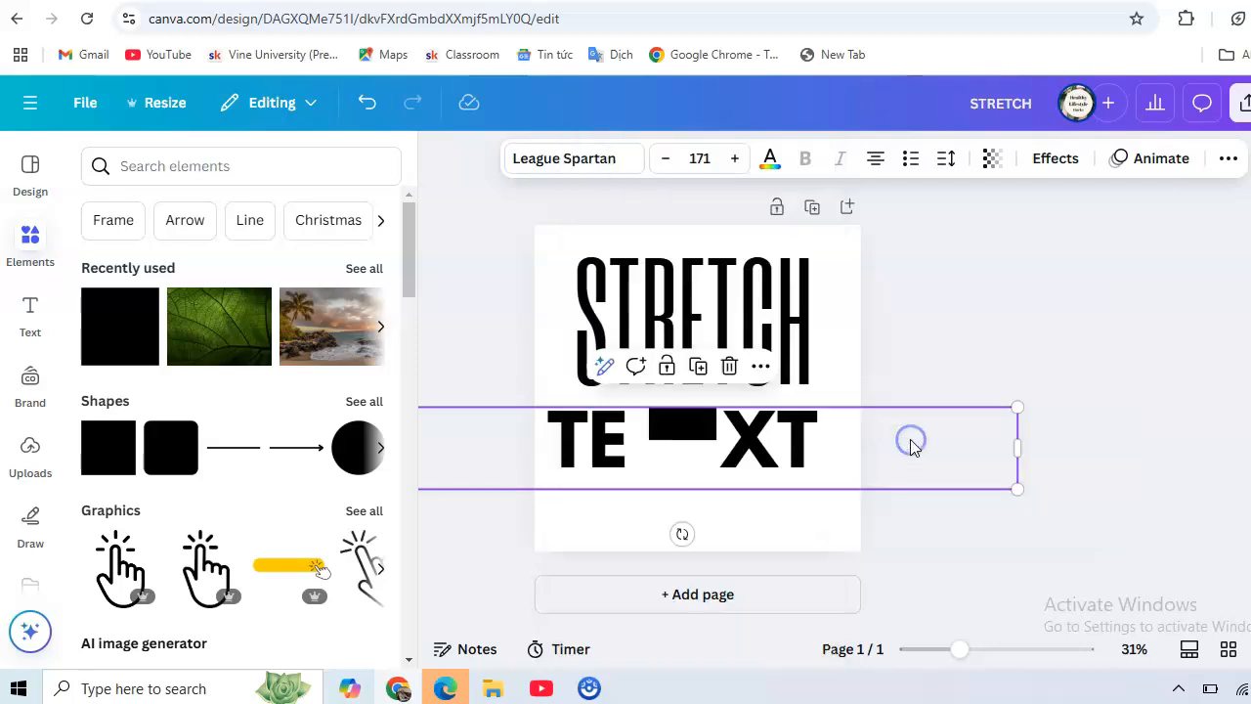
left_click_drag(661, 424, 652, 423)
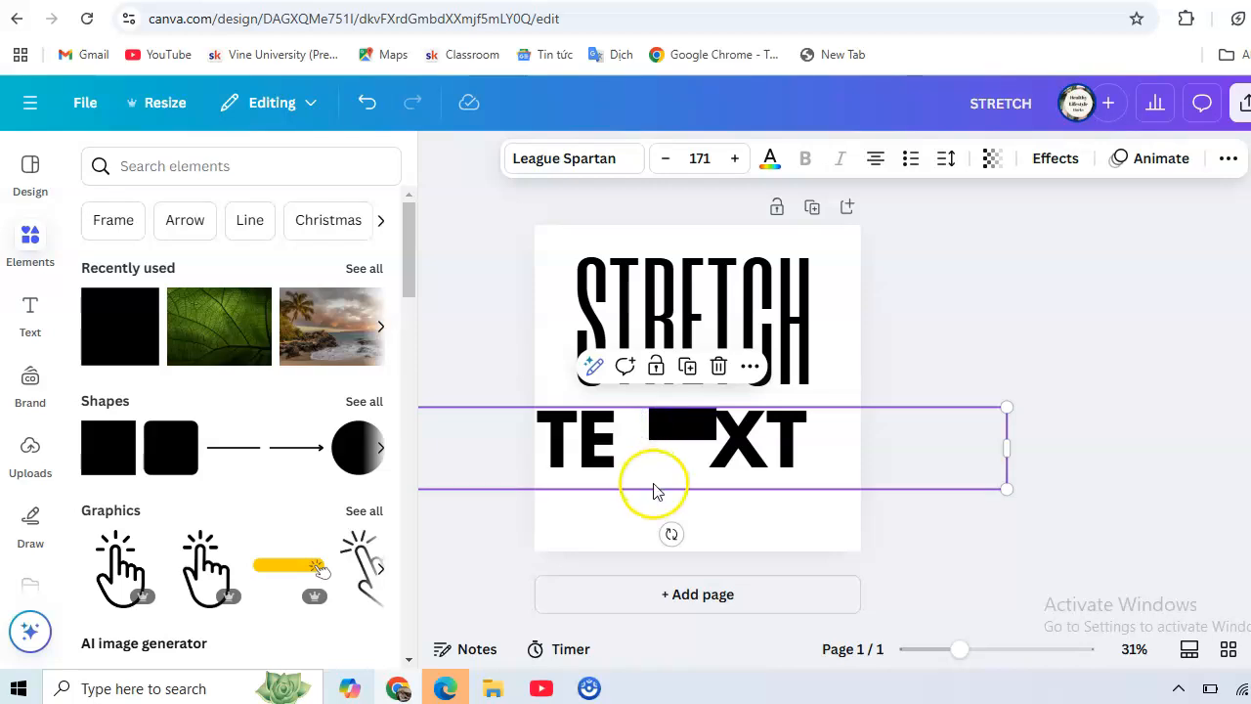
left_click(654, 459)
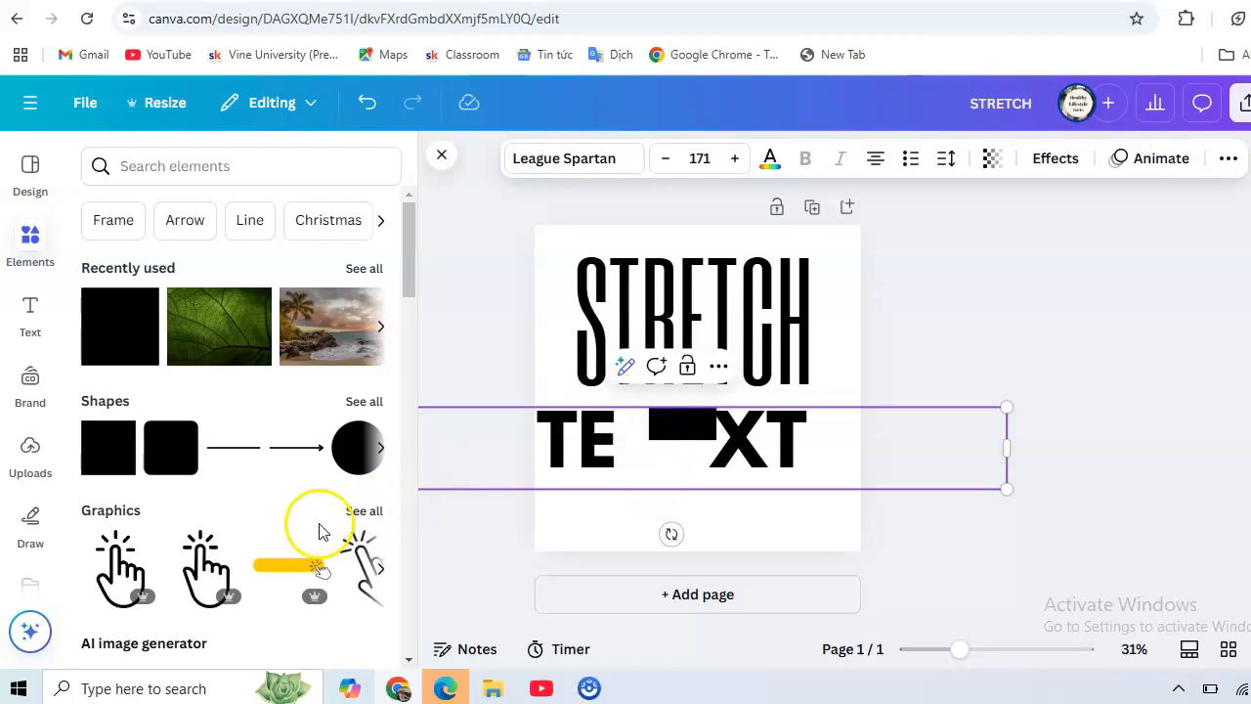
Move the black bar left toward TE and widen it across the gap.
left_click(520, 348)
left_click_drag(672, 430, 640, 427)
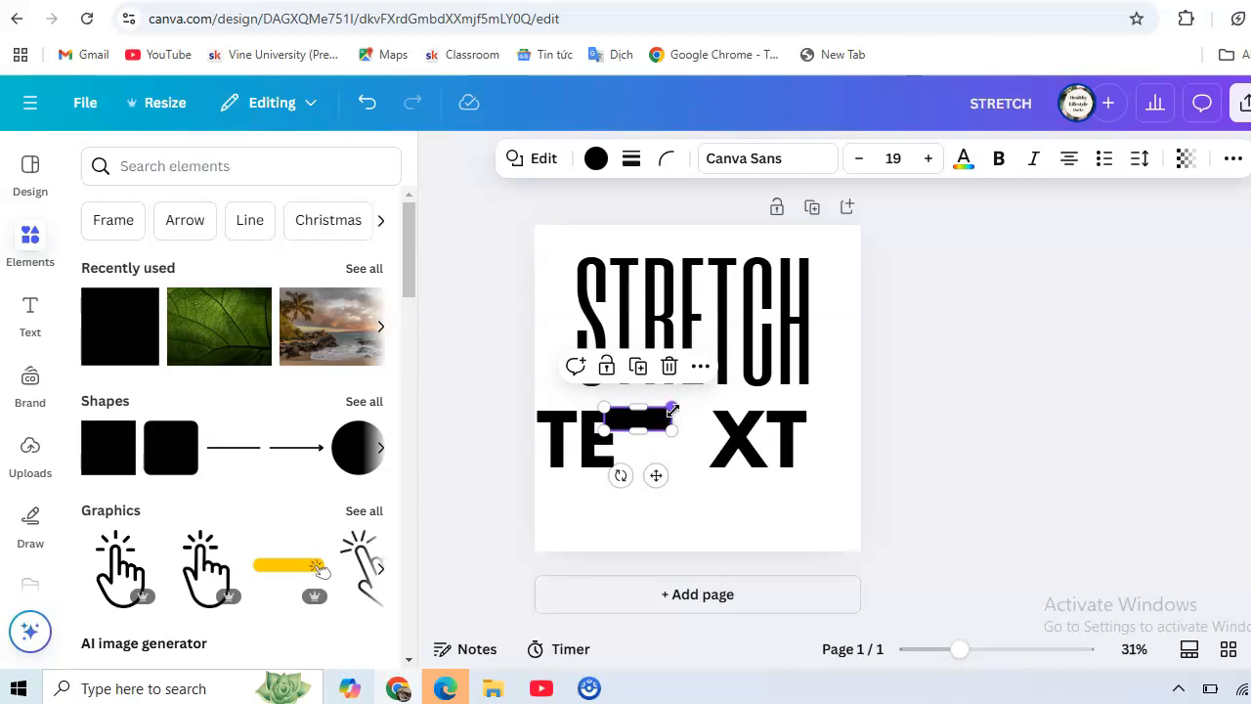
left_click_drag(679, 430, 721, 426)
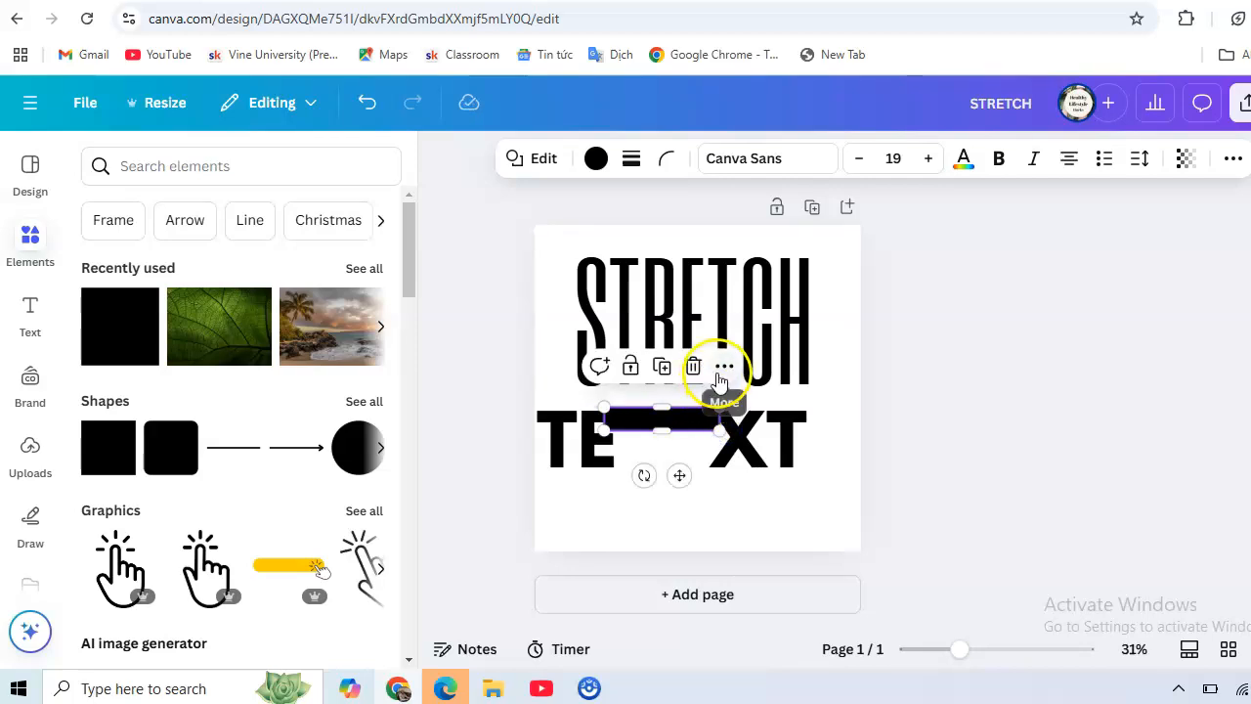
Duplicate the bar twice, stacking the copies in the gap and thinning the newest one.
left_click(663, 368)
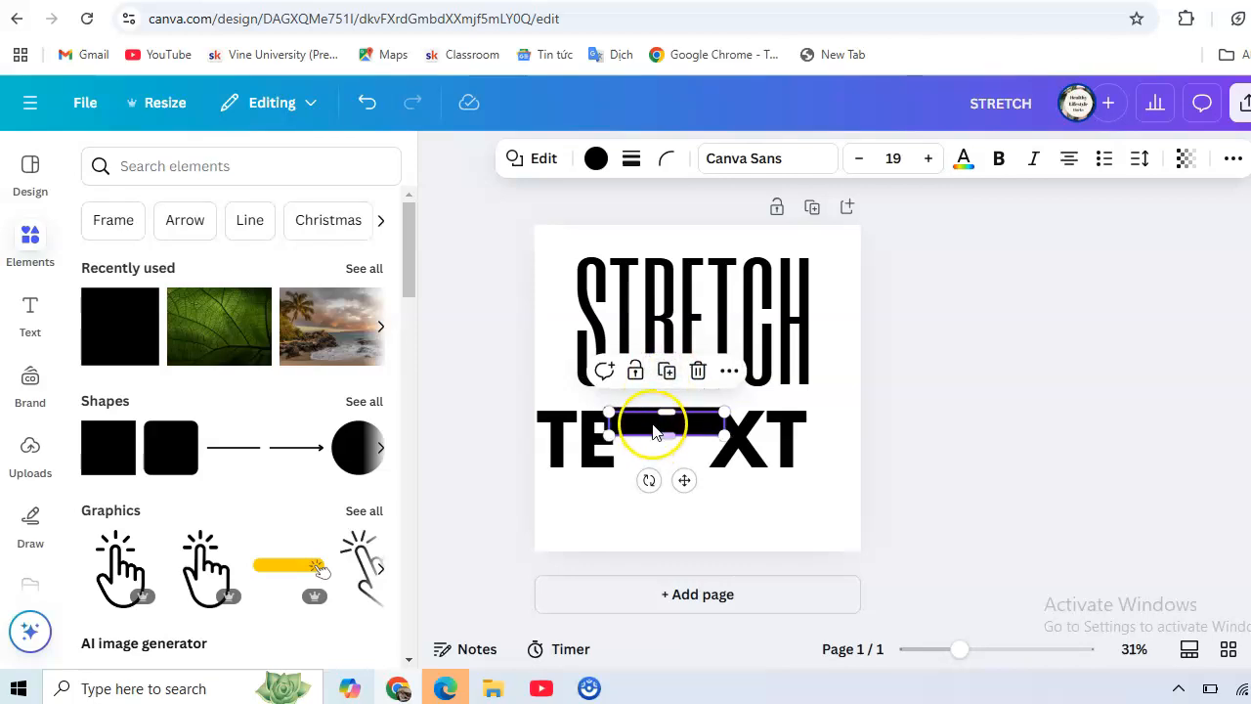
left_click_drag(649, 431, 647, 438)
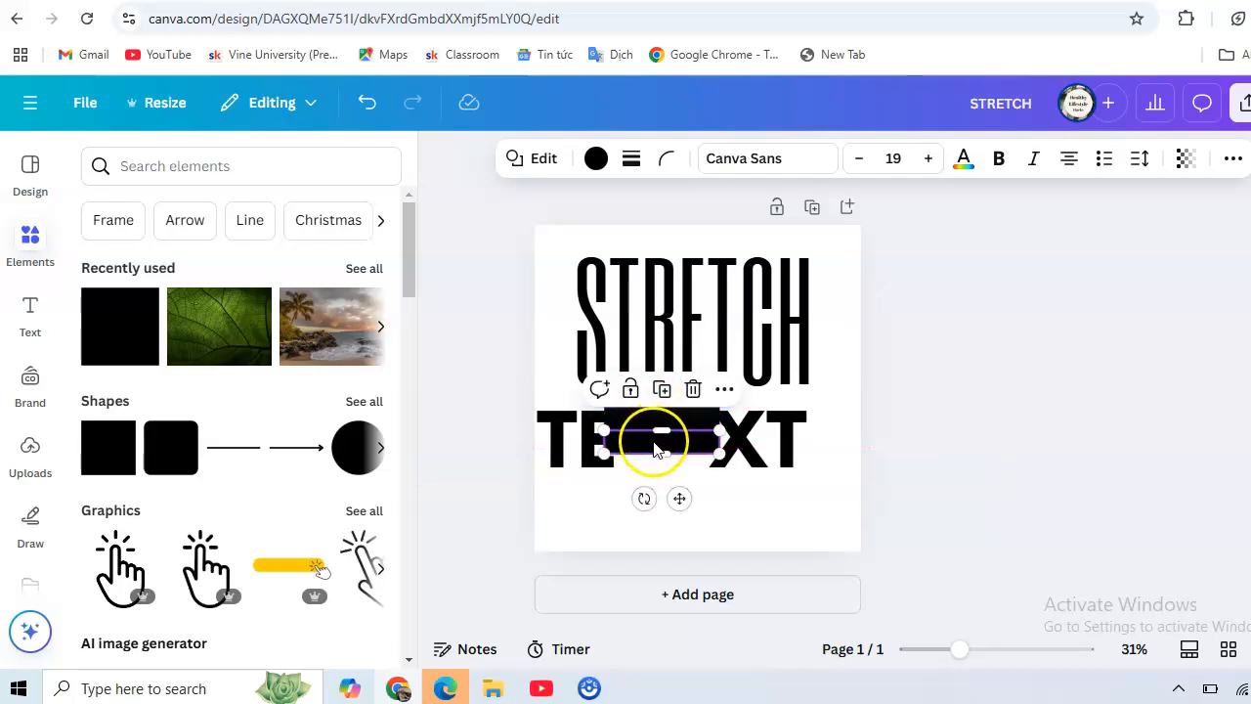
left_click(661, 389)
left_click_drag(662, 477, 601, 460)
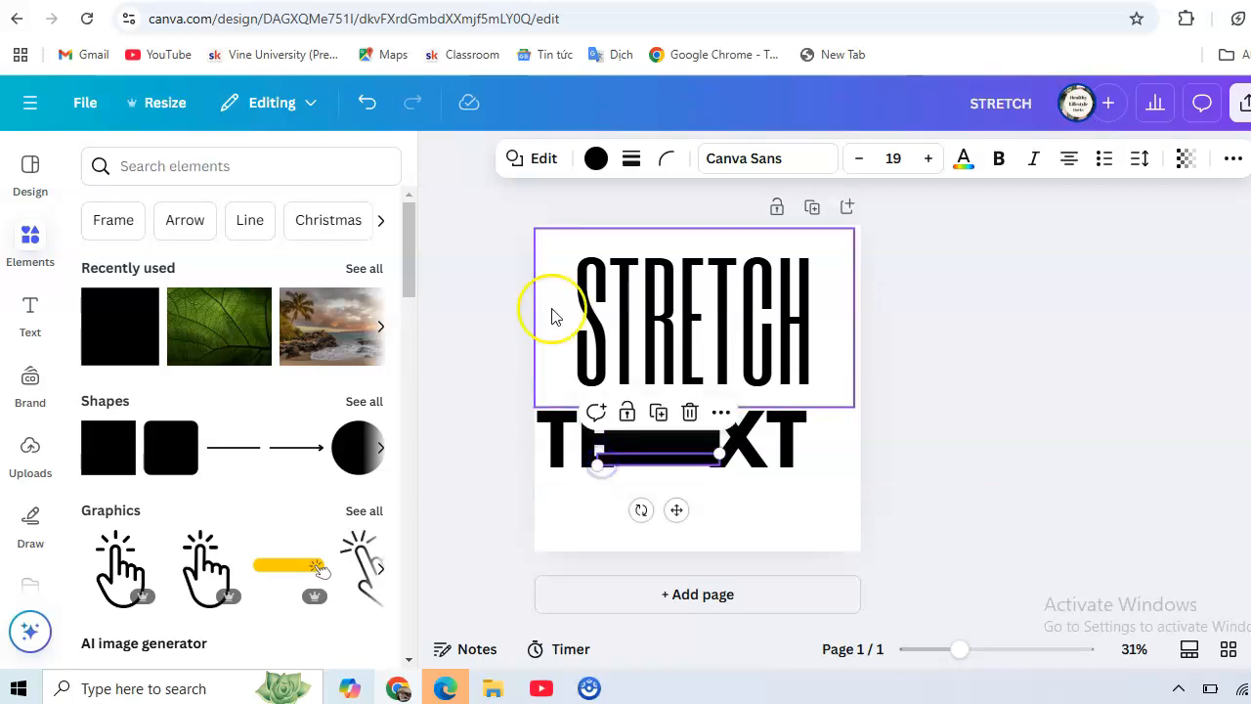
left_click(464, 272)
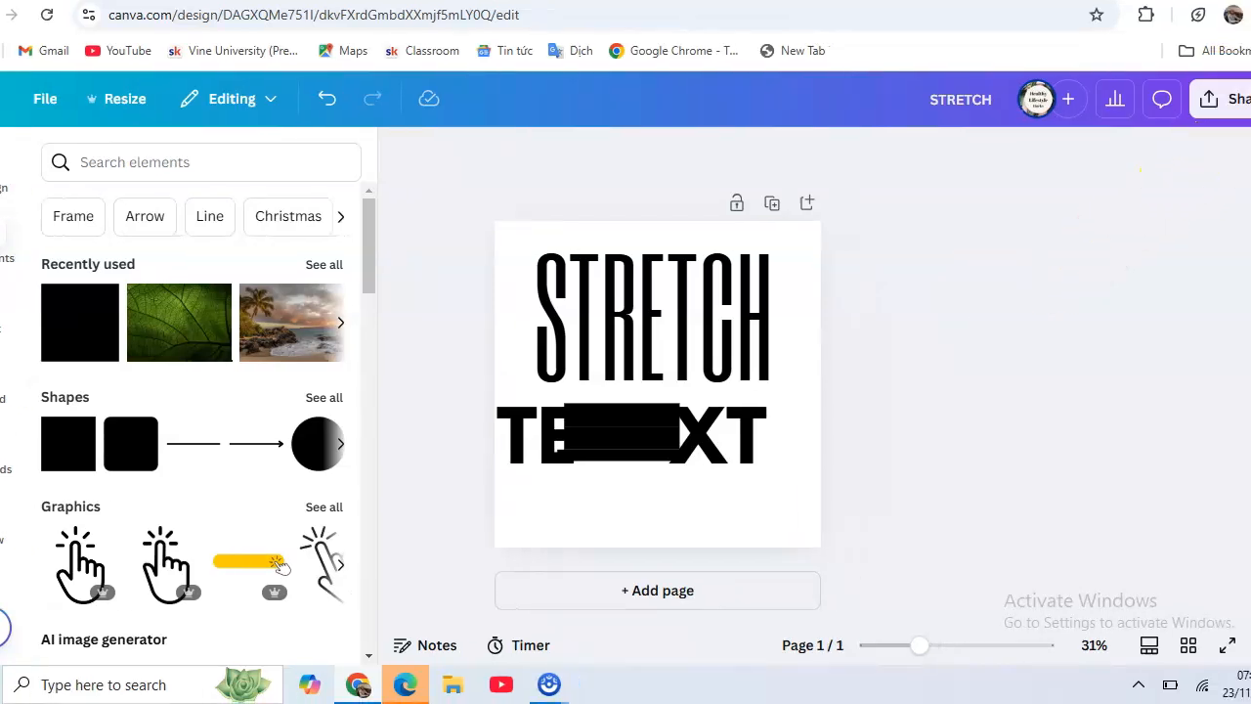
Download the striped STRETCH / TE XT design as a 1,080 × 1,080 px PNG file.
left_click(1194, 98)
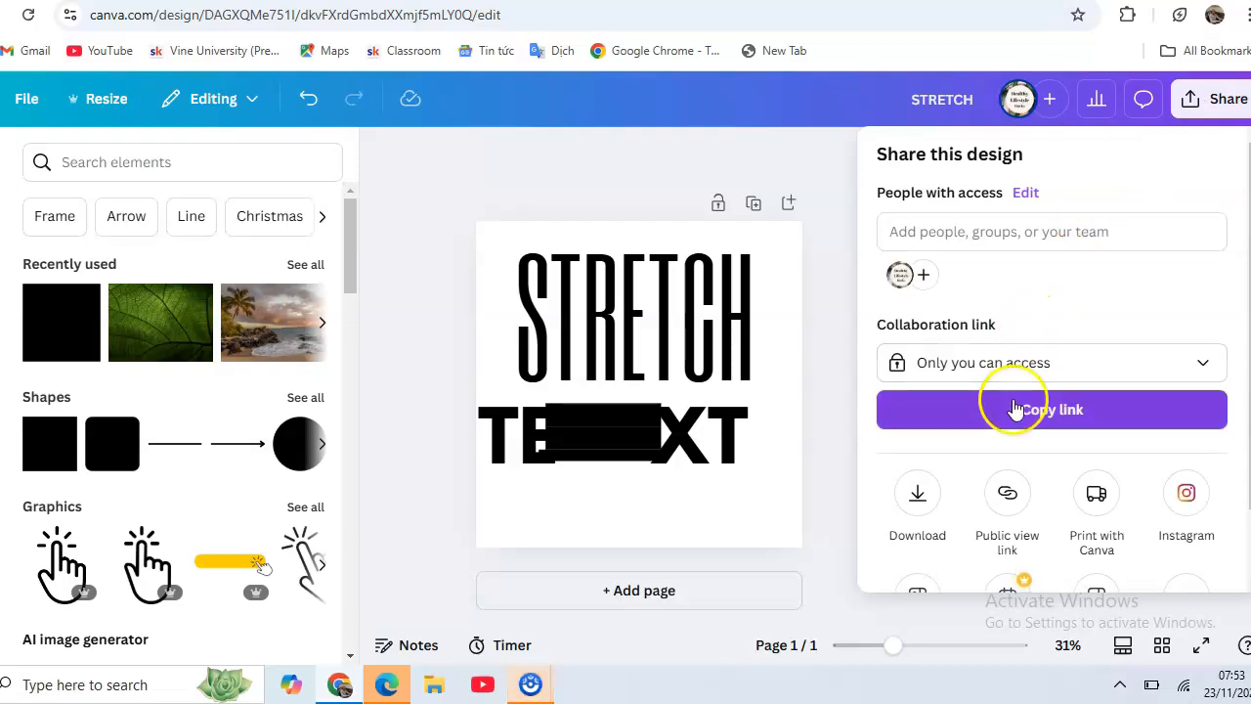
left_click(912, 527)
left_click(917, 494)
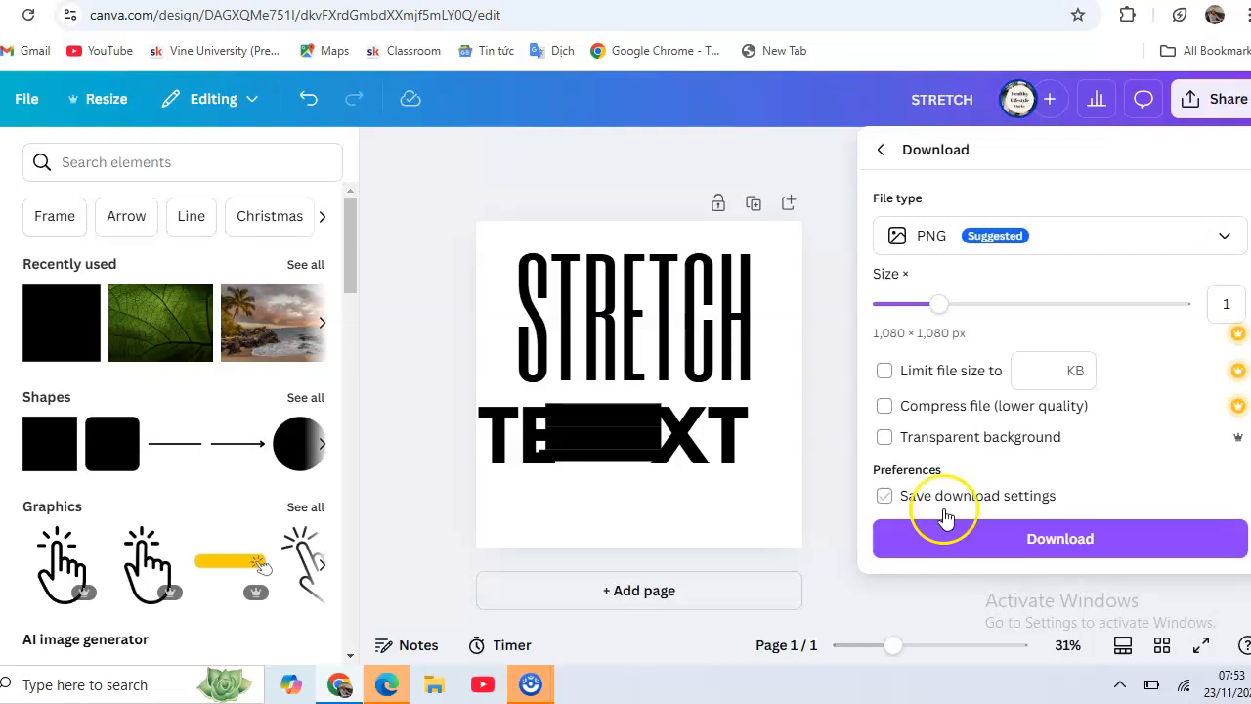
left_click(1065, 537)
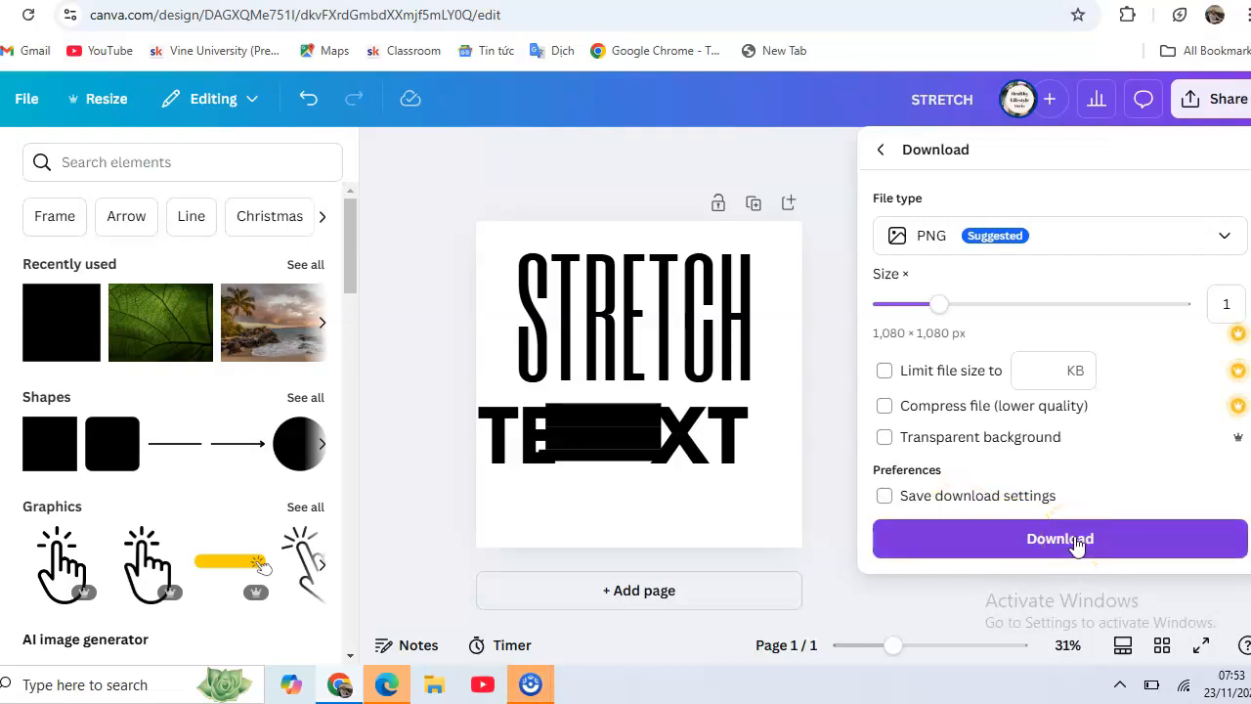